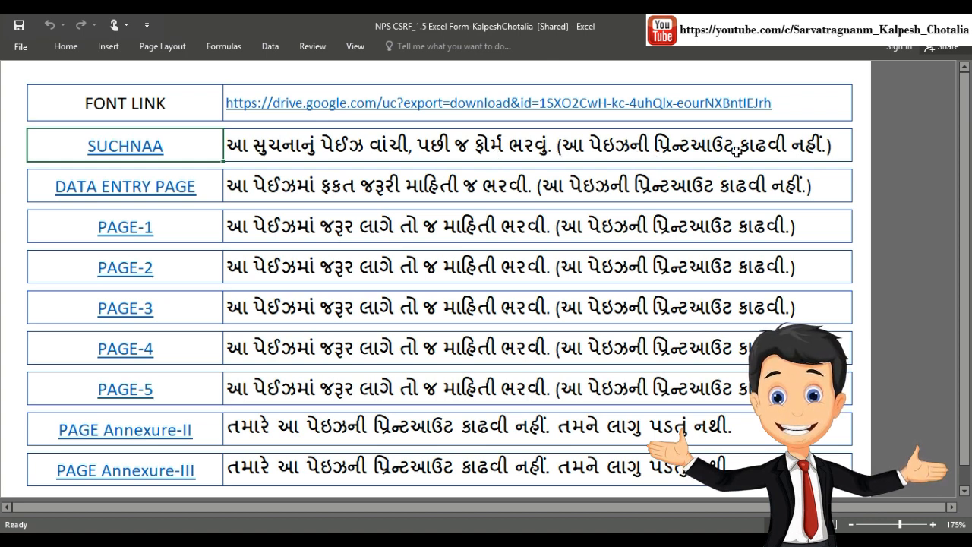
Step: Read the SUCHNAA instructions page, then go back to the index and open the DATA ENTRY PAGE
{"action": "left_click", "coordinate": [157, 147]}
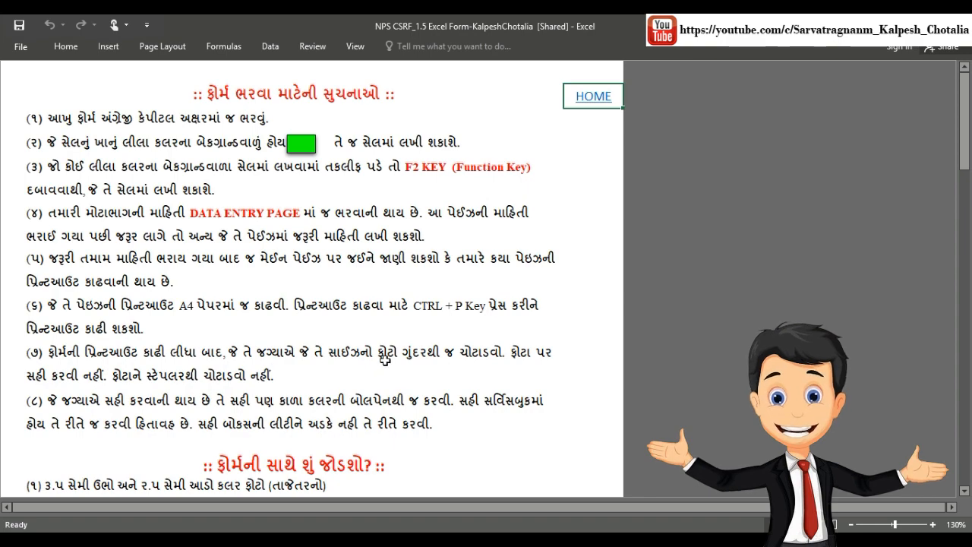
{"action": "scroll", "coordinate": [394, 368], "scroll_direction": "down", "scroll_amount": 5}
{"action": "scroll", "coordinate": [394, 368], "scroll_direction": "down", "scroll_amount": 3}
{"action": "scroll", "coordinate": [347, 211], "scroll_direction": "up", "scroll_amount": 3}
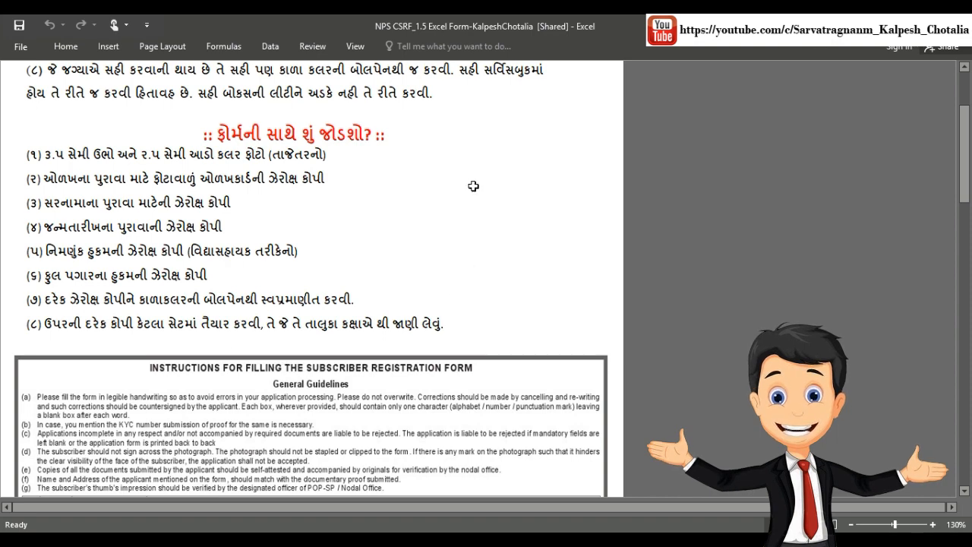
{"action": "key", "text": "ctrl+Page_Up"}
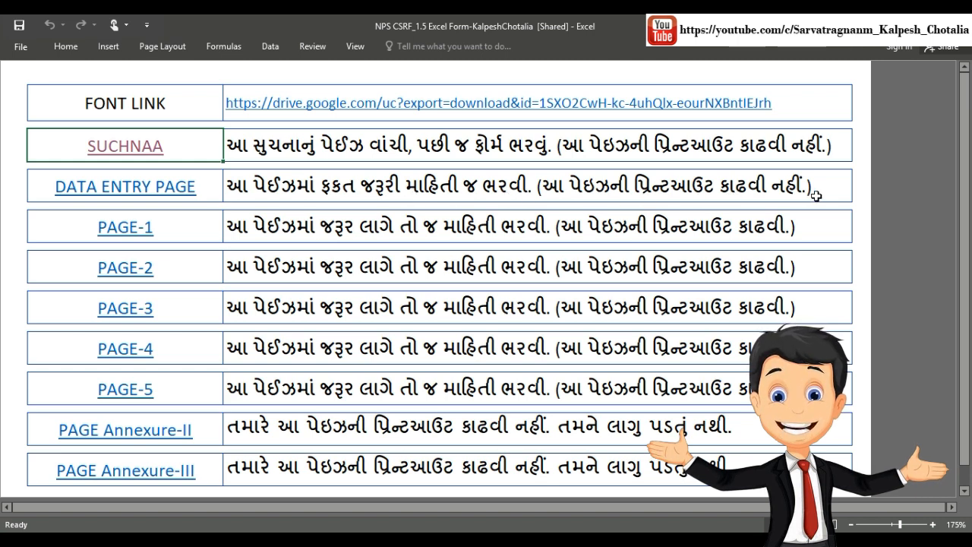
{"action": "left_click", "coordinate": [176, 193]}
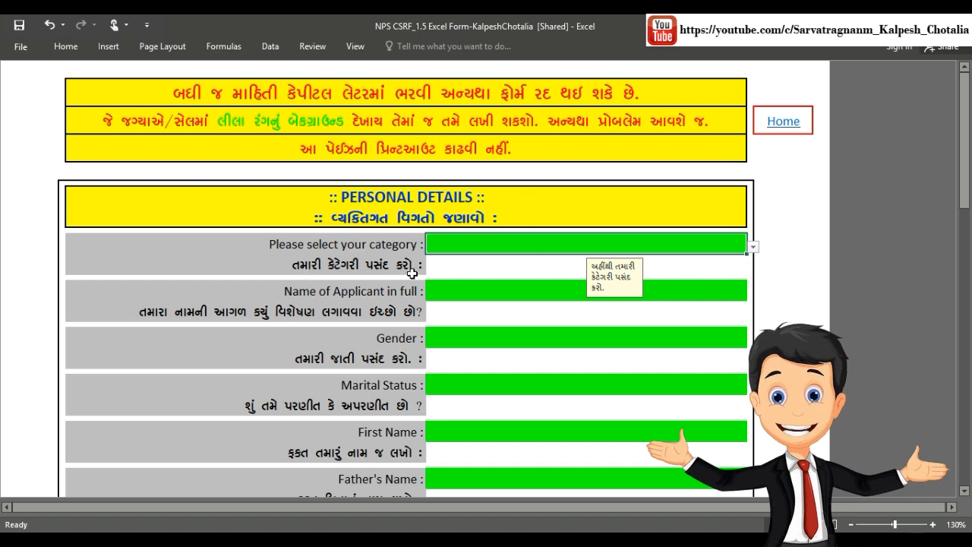
Step: Set the category to State Govt and the applicant name prefix to Shri
{"action": "left_click", "coordinate": [752, 247]}
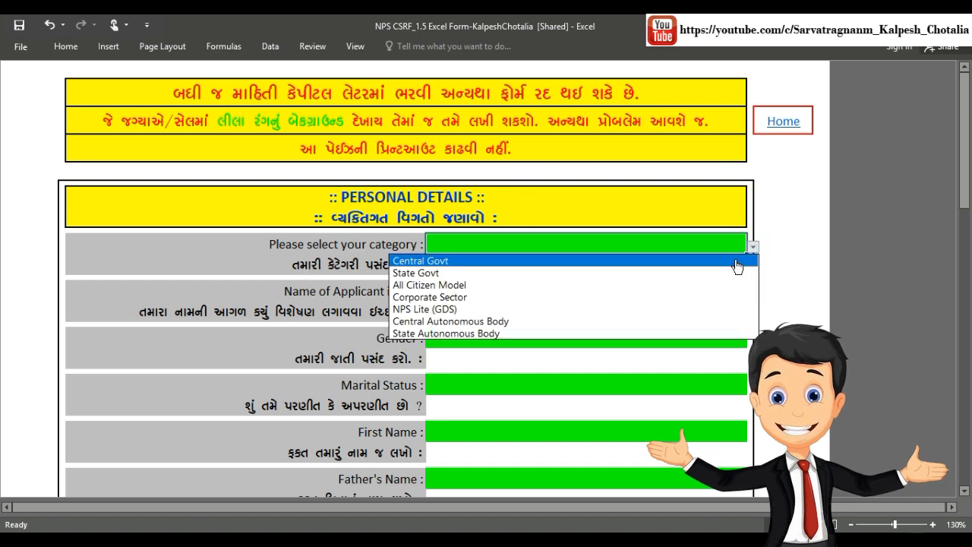
{"action": "left_click", "coordinate": [719, 273]}
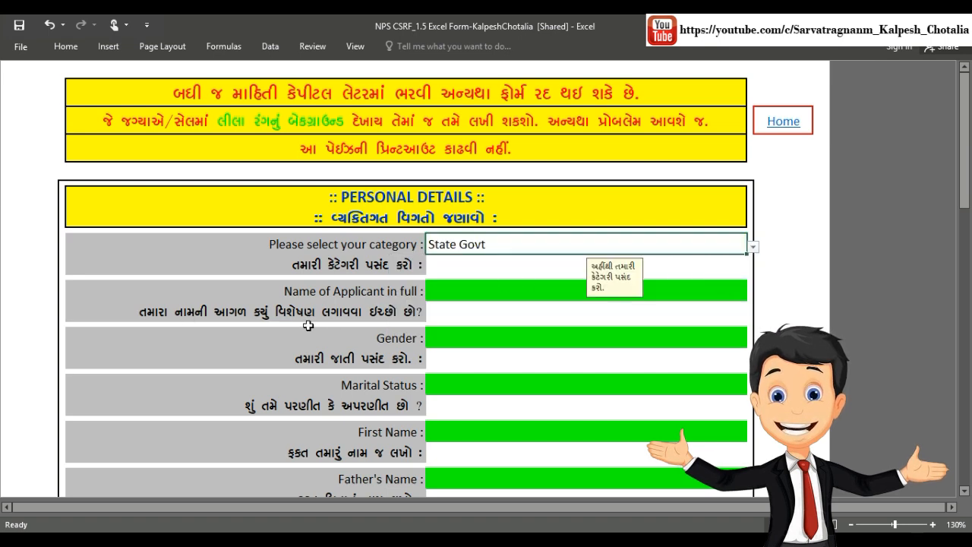
{"action": "left_click", "coordinate": [741, 290]}
{"action": "left_click", "coordinate": [753, 294]}
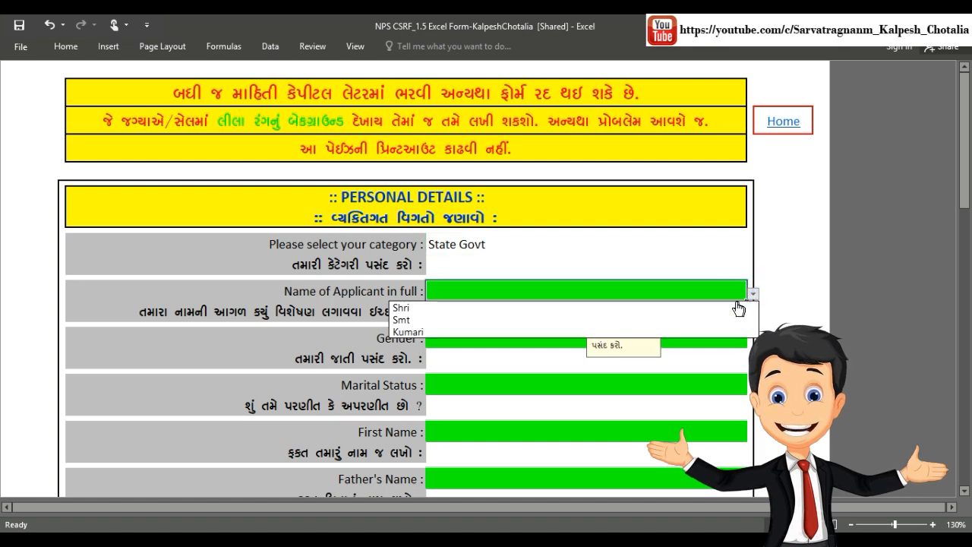
{"action": "left_click", "coordinate": [736, 308]}
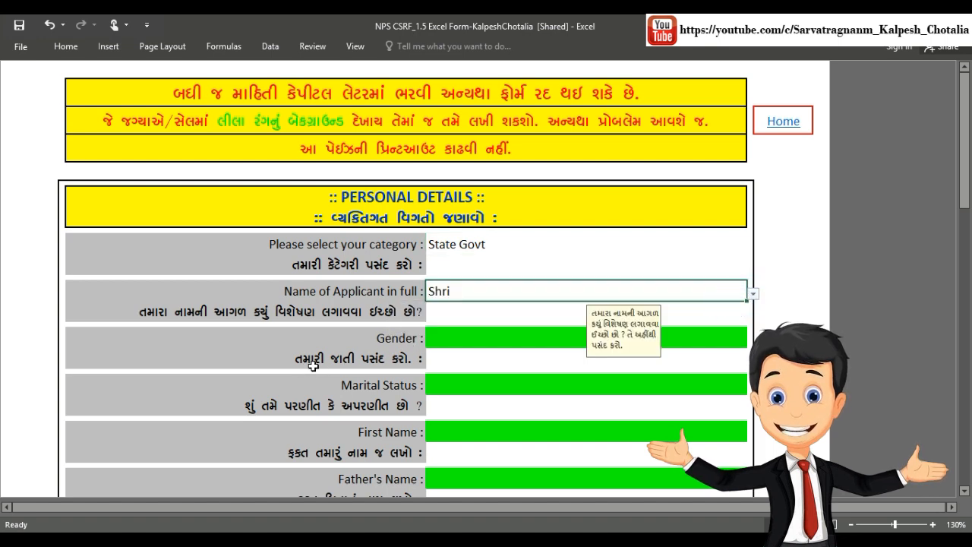
Step: Set the gender to Male and the marital status to Married
{"action": "left_click", "coordinate": [741, 341]}
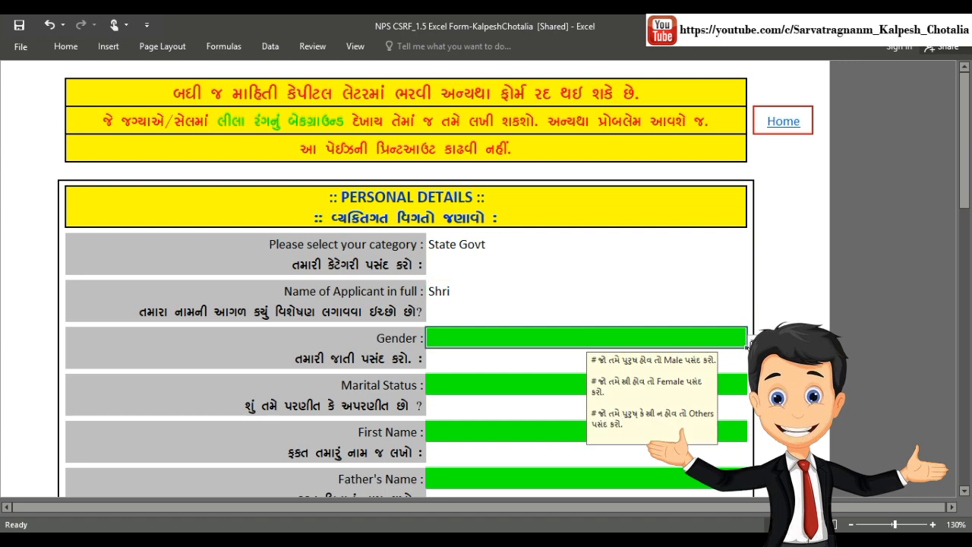
{"action": "left_click", "coordinate": [752, 339]}
{"action": "left_click", "coordinate": [658, 356]}
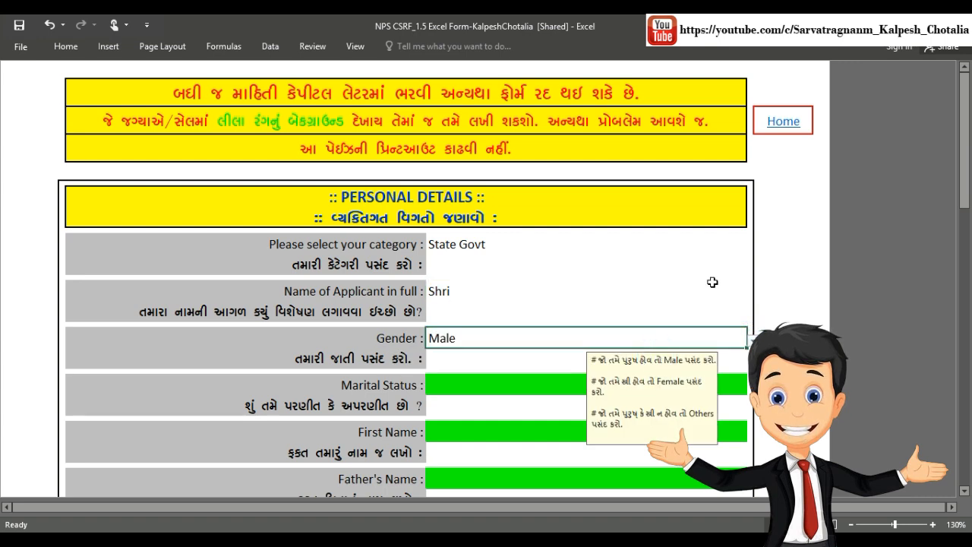
{"action": "scroll", "coordinate": [374, 138], "scroll_direction": "down", "scroll_amount": 5}
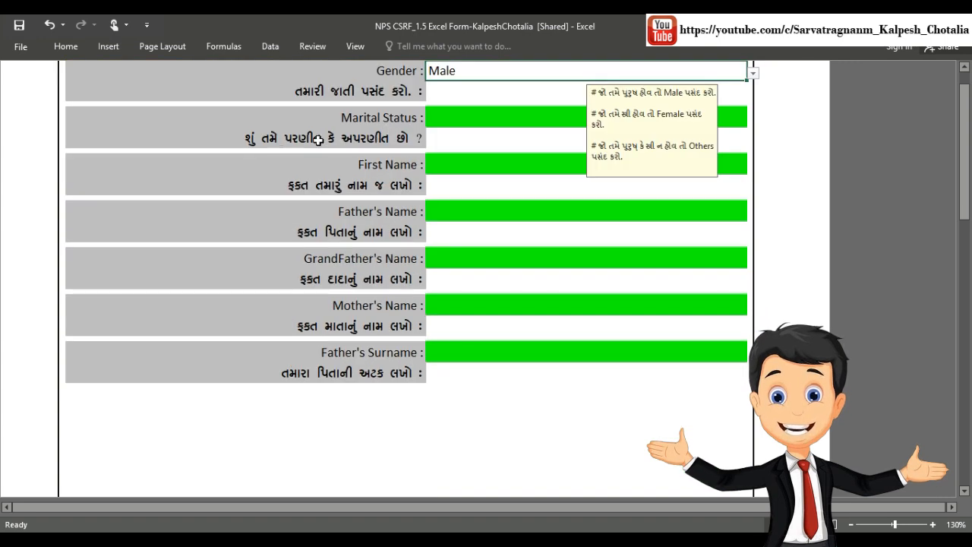
{"action": "left_click", "coordinate": [542, 114]}
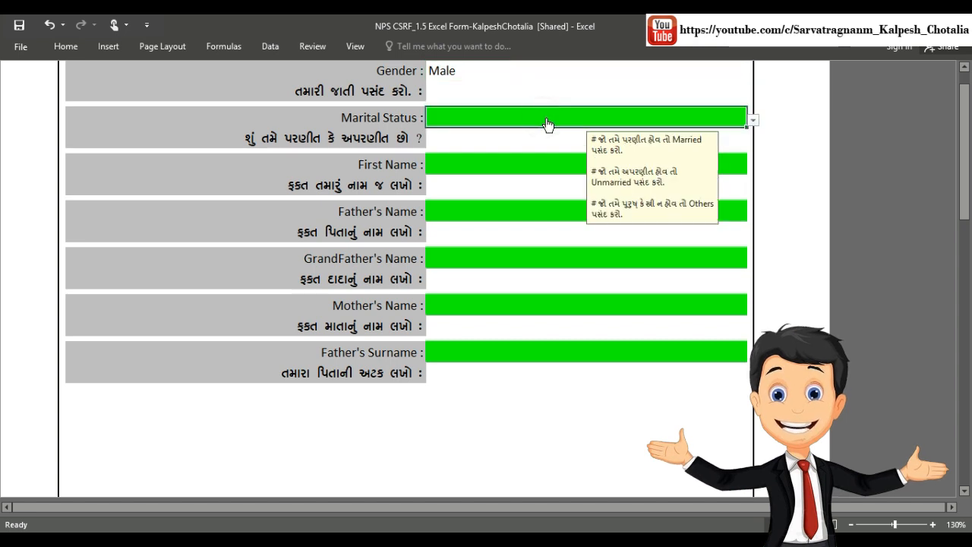
{"action": "left_click", "coordinate": [755, 120]}
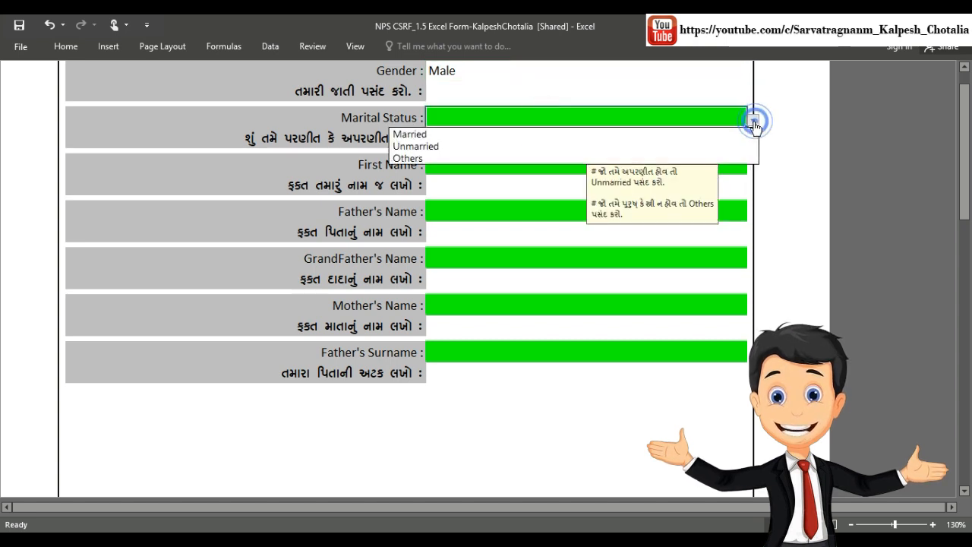
{"action": "left_click", "coordinate": [679, 134]}
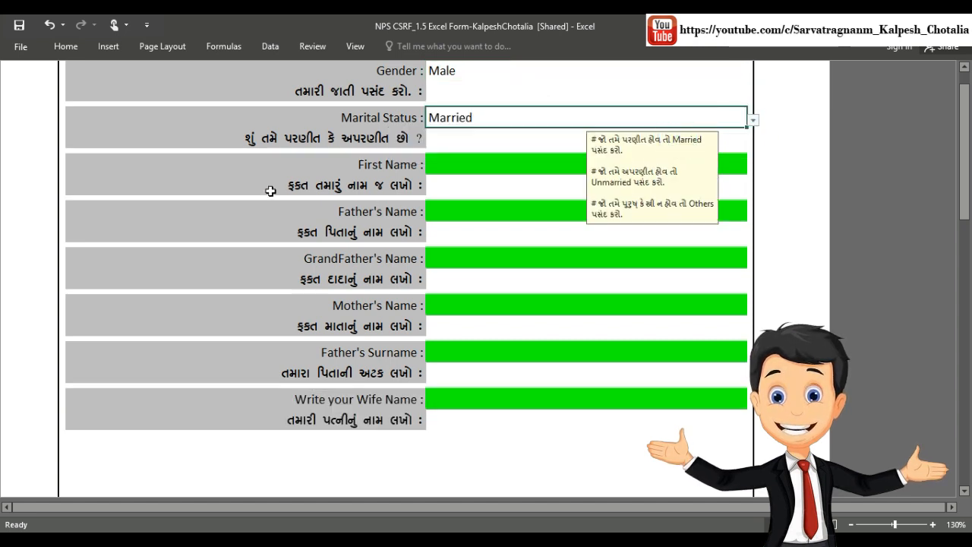
Step: Type the applicant's first name, father's, grandfather's and mother's names in capitals
{"action": "left_click", "coordinate": [454, 163]}
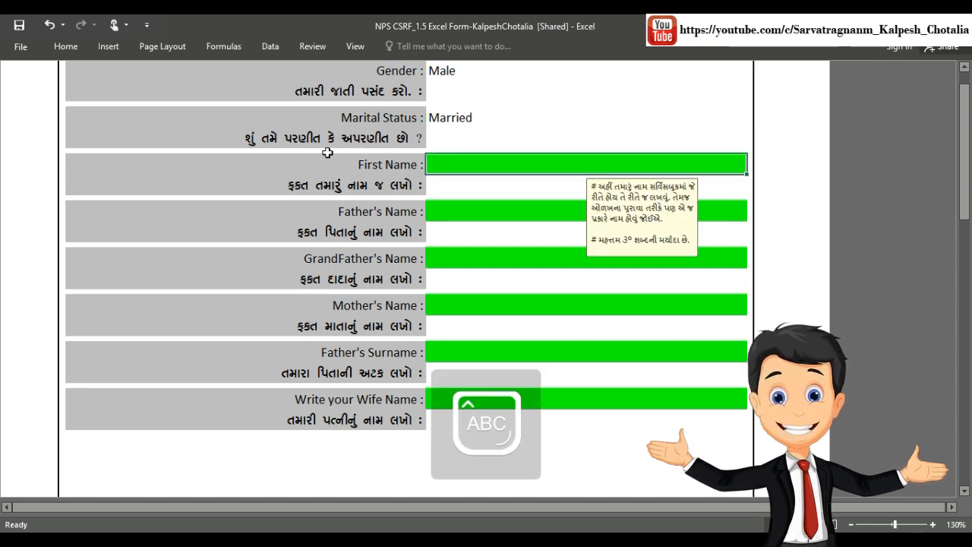
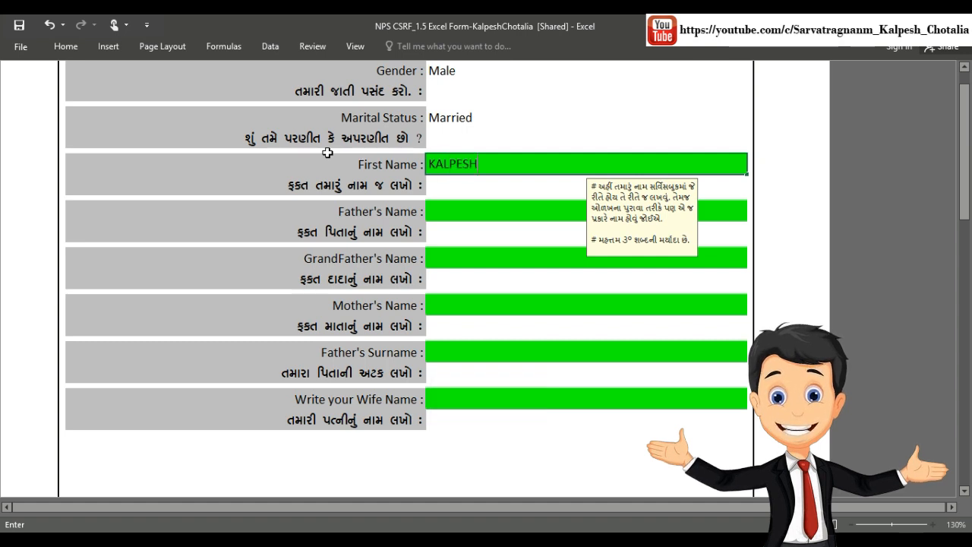
{"action": "left_click", "coordinate": [456, 213]}
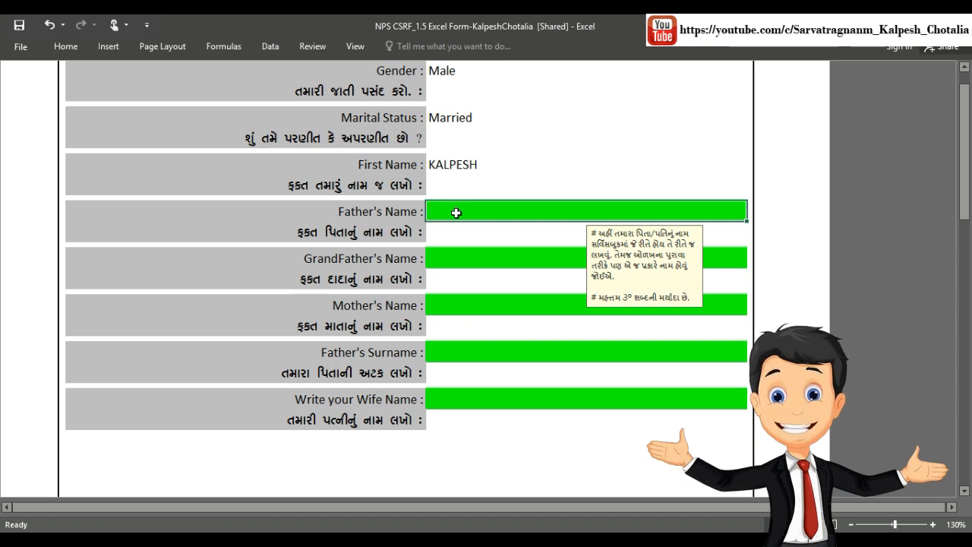
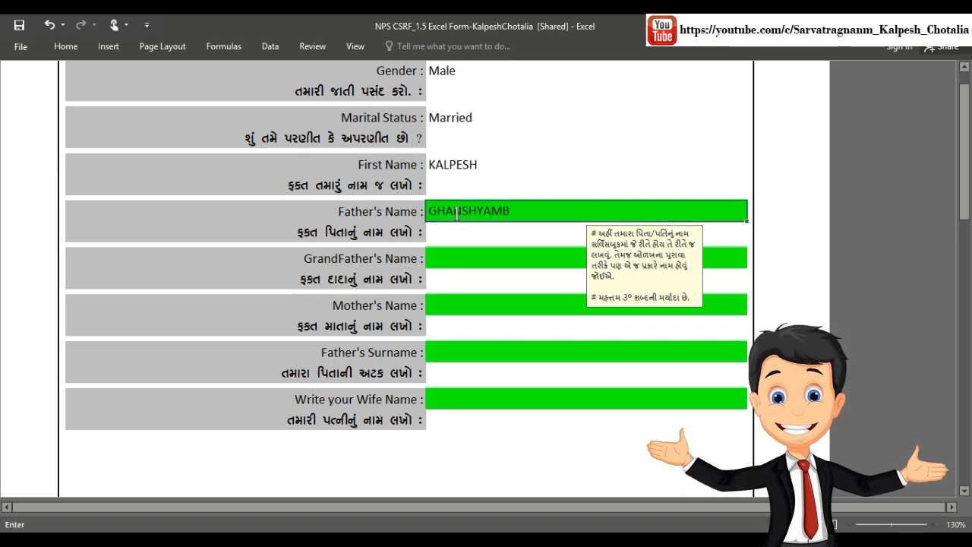
{"action": "left_click", "coordinate": [435, 256]}
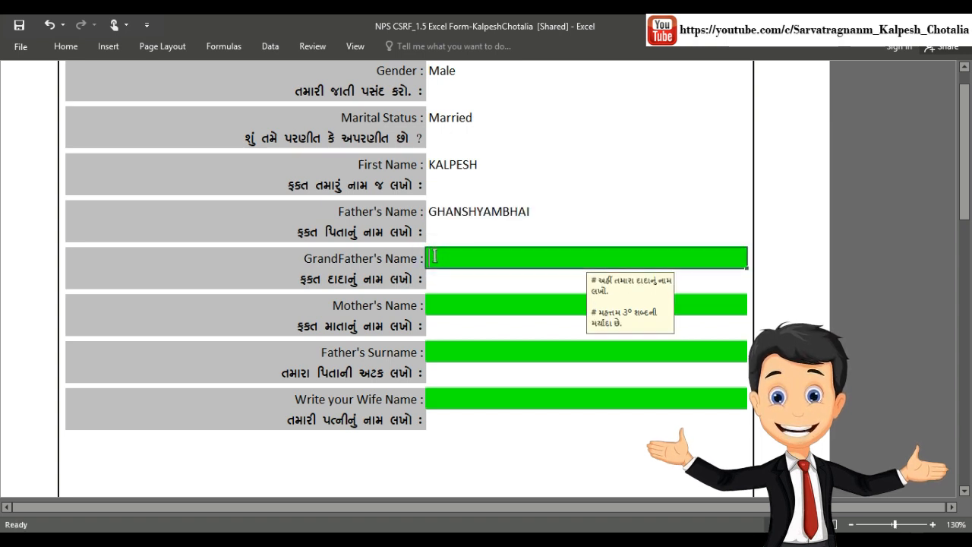
{"action": "type", "text": "NARANBHAI"}
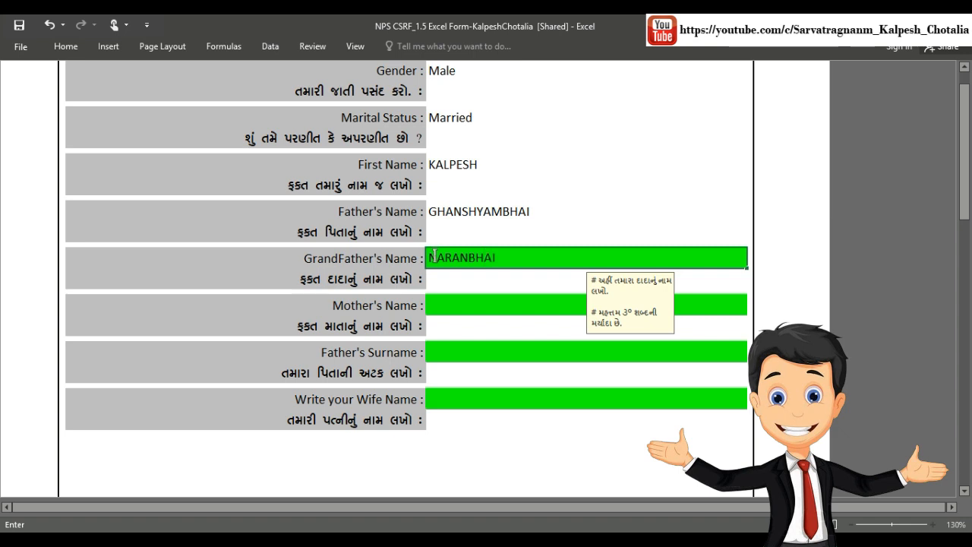
{"action": "left_click", "coordinate": [457, 311]}
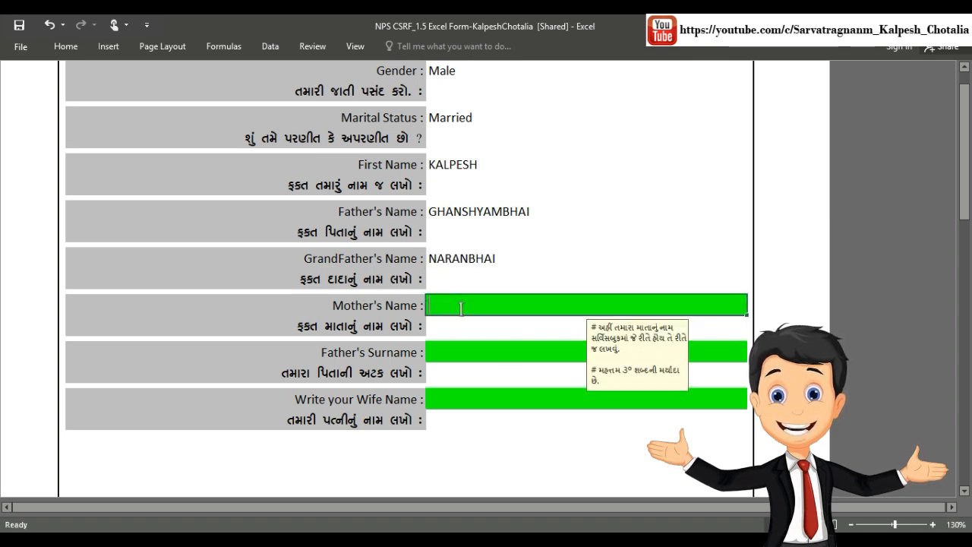
{"action": "type", "text": "GAURIBEN"}
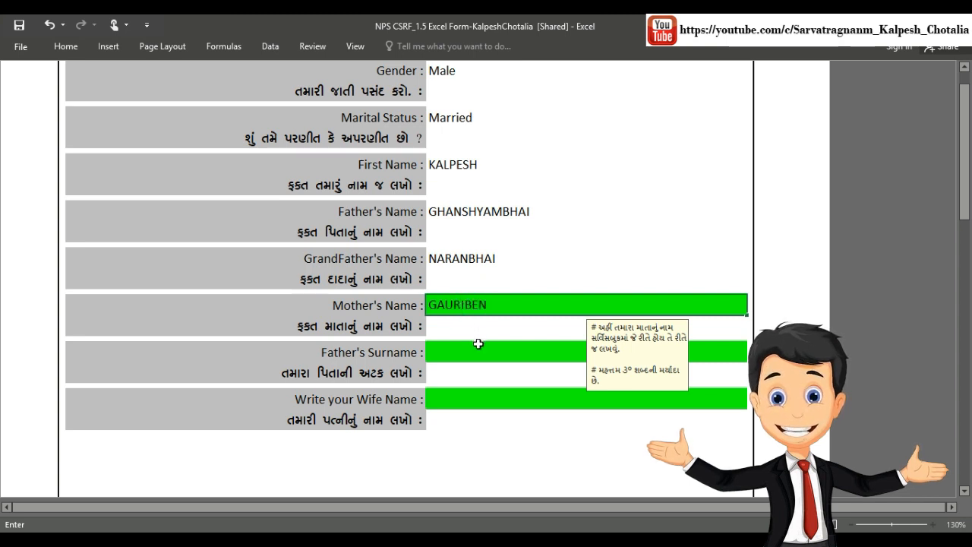
Step: Enter the father's surname and the wife's name in capitals
{"action": "scroll", "coordinate": [478, 344], "scroll_direction": "down", "scroll_amount": 4}
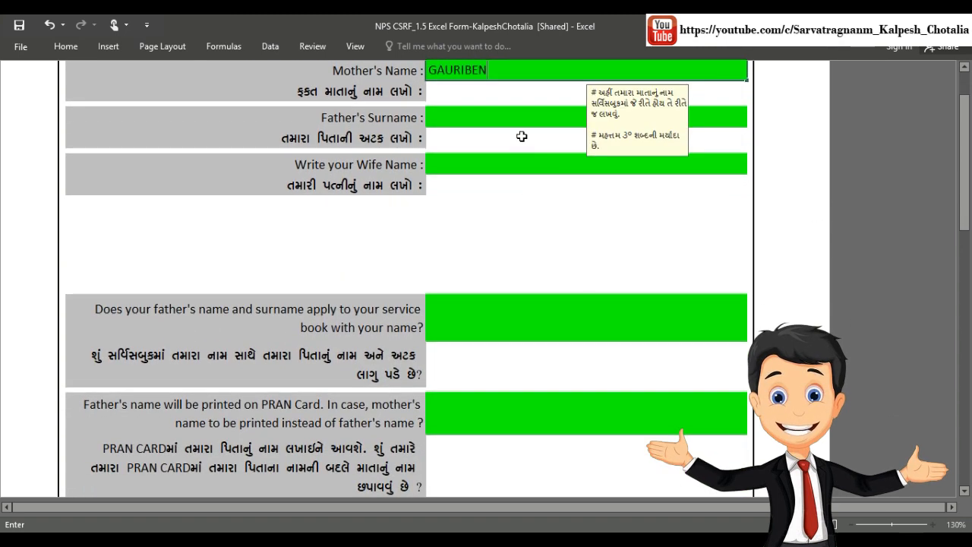
{"action": "left_click", "coordinate": [521, 119]}
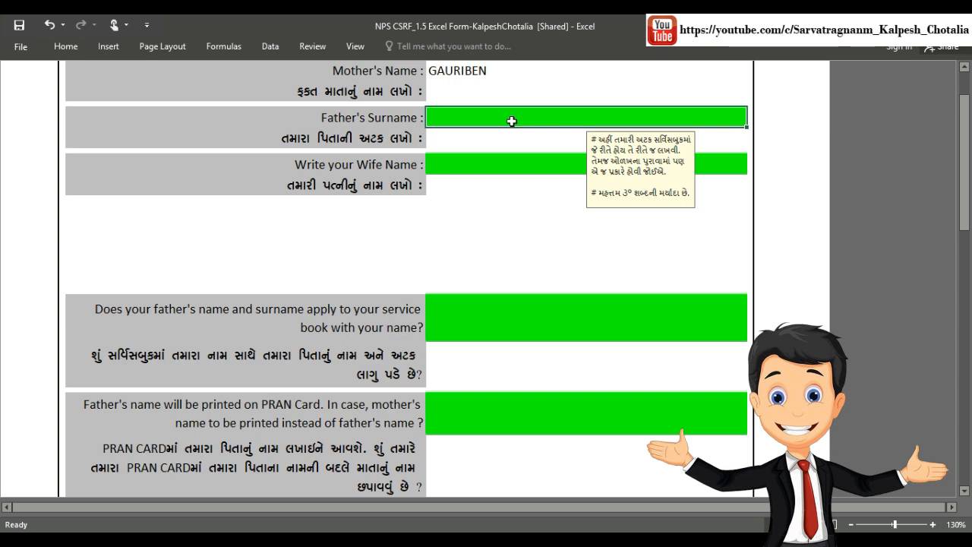
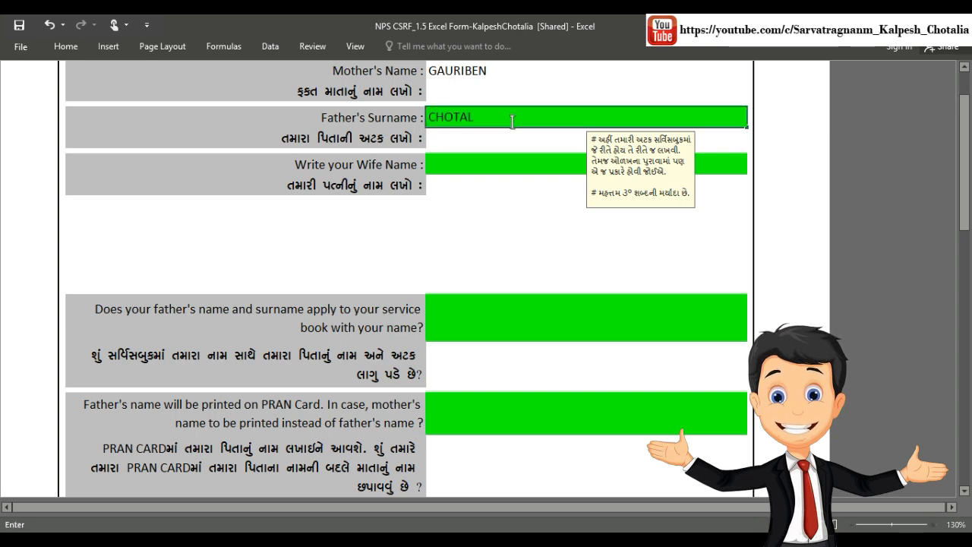
{"action": "left_click", "coordinate": [486, 166]}
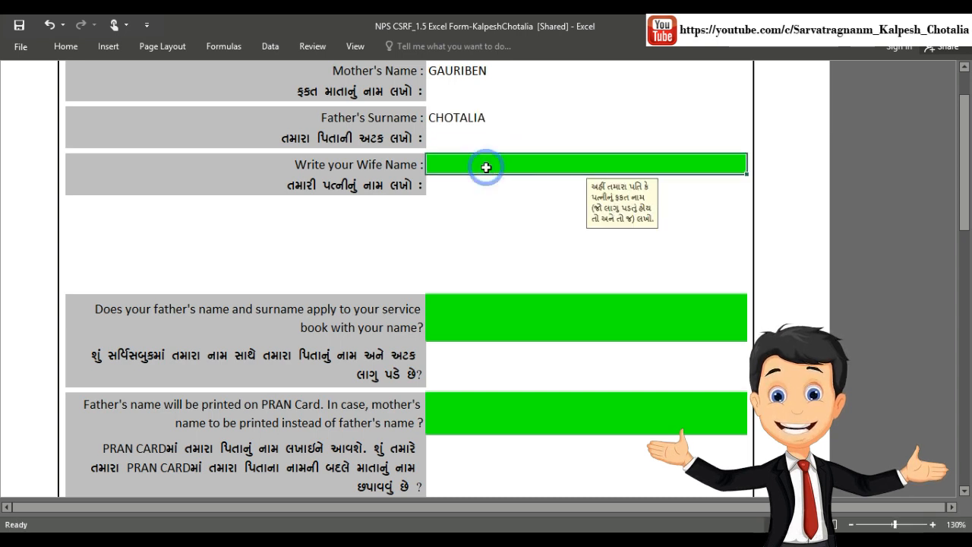
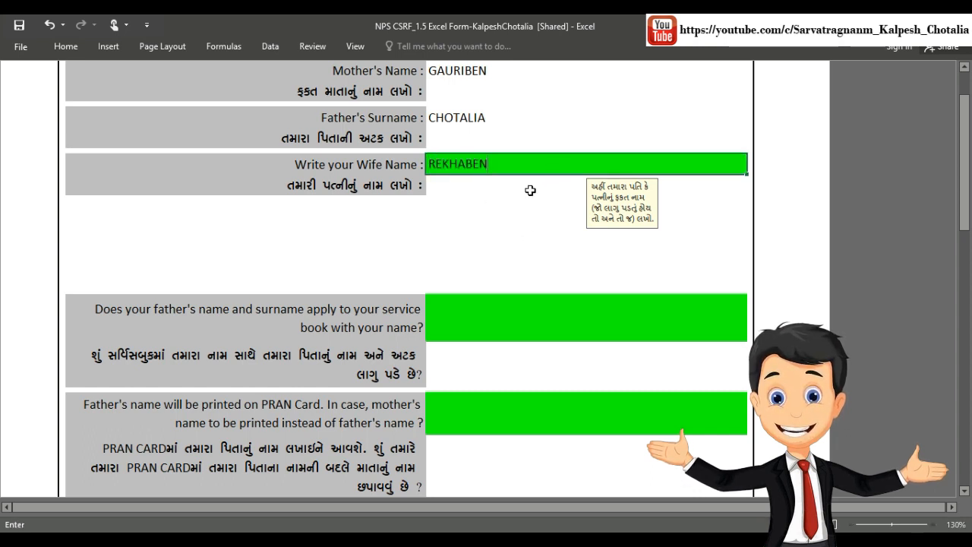
{"action": "scroll", "coordinate": [530, 190], "scroll_direction": "down", "scroll_amount": 3}
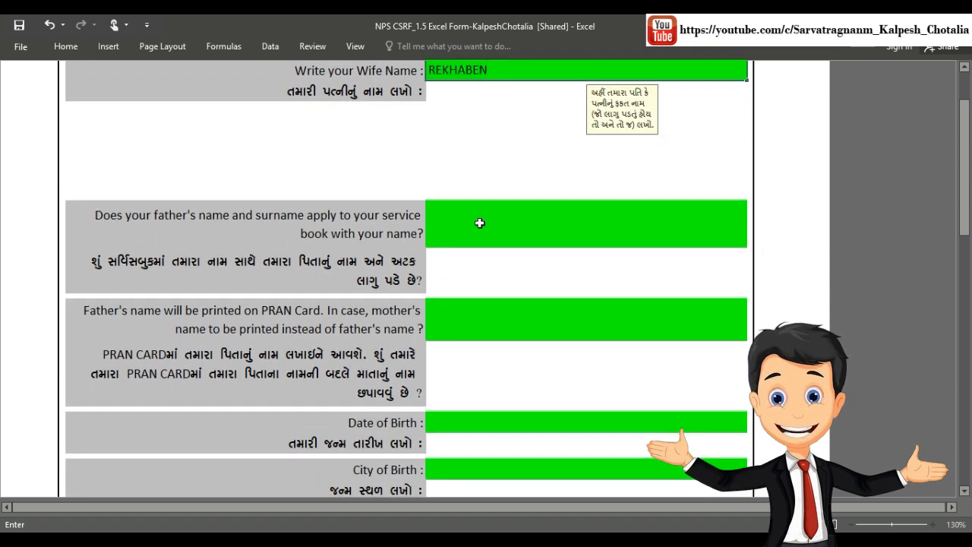
Step: Answer Yes to the service-book name question
{"action": "left_click", "coordinate": [486, 217]}
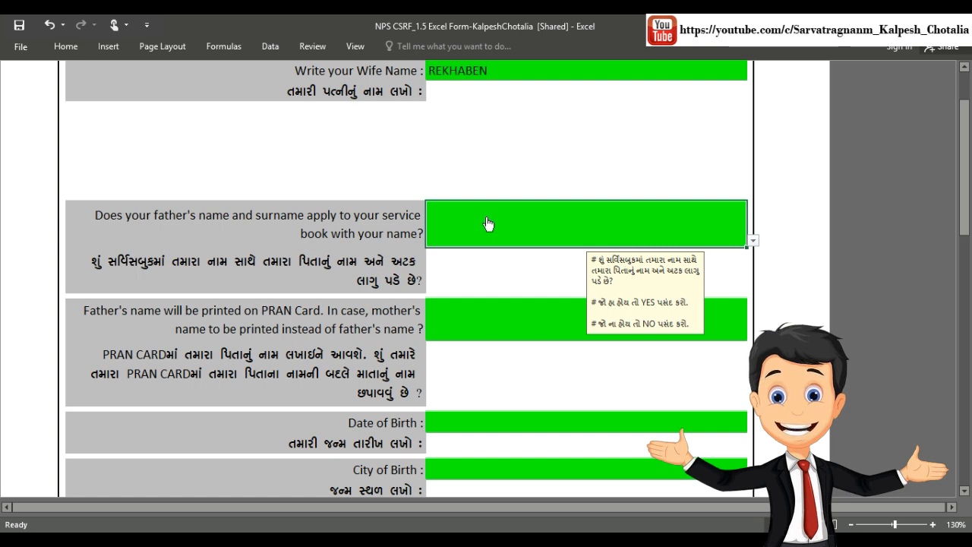
{"action": "scroll", "coordinate": [487, 219], "scroll_direction": "down", "scroll_amount": 3}
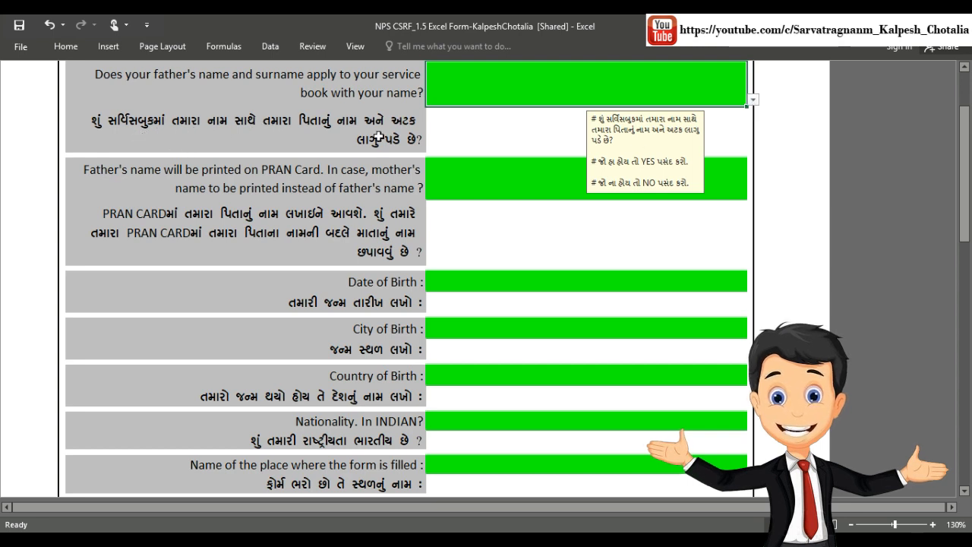
{"action": "left_click", "coordinate": [753, 99]}
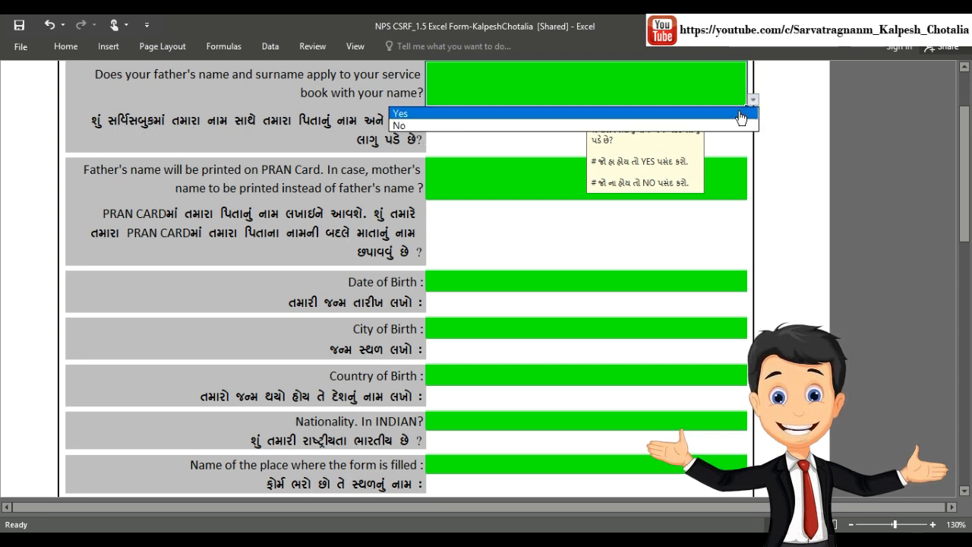
{"action": "left_click", "coordinate": [737, 113]}
Step: Answer No to printing the mother's name on the PRAN card
{"action": "left_click", "coordinate": [525, 173]}
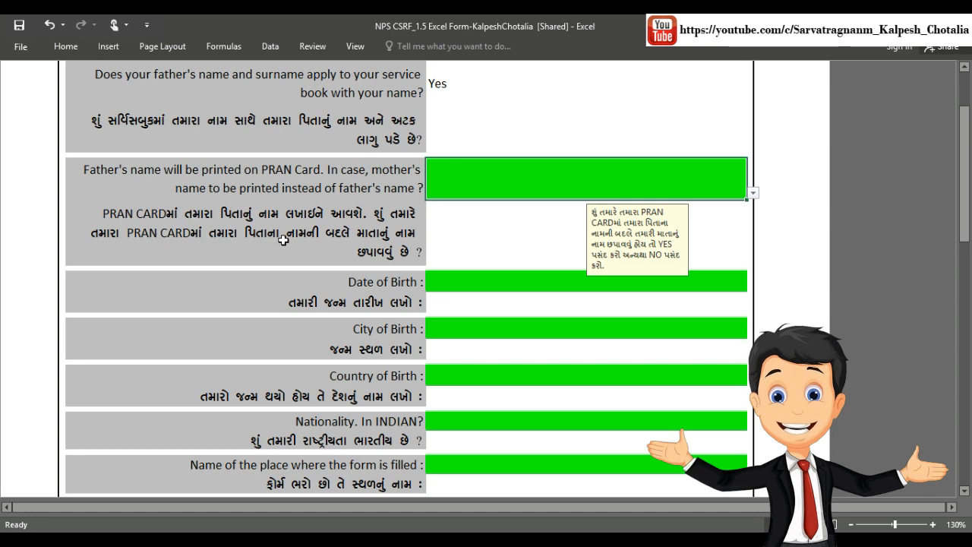
{"action": "left_click", "coordinate": [753, 193]}
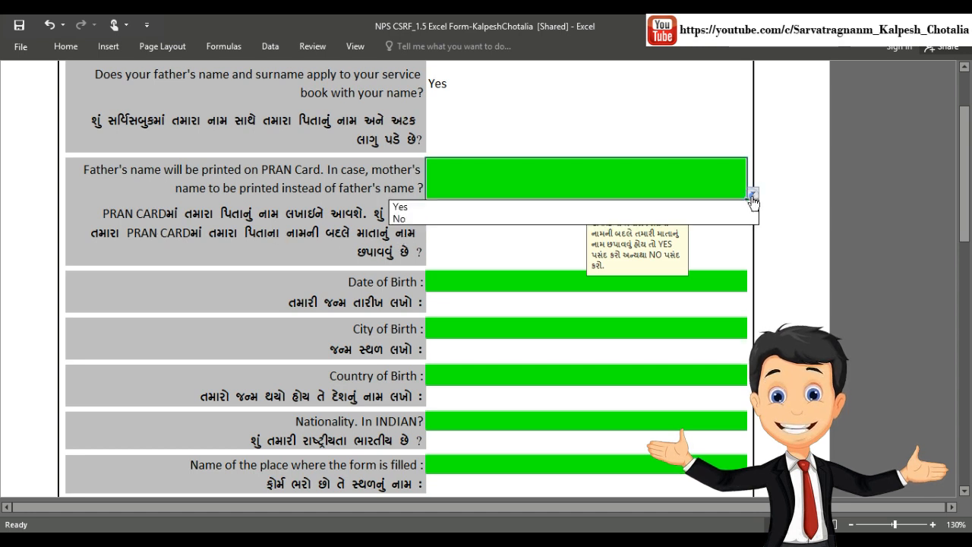
{"action": "left_click", "coordinate": [743, 218]}
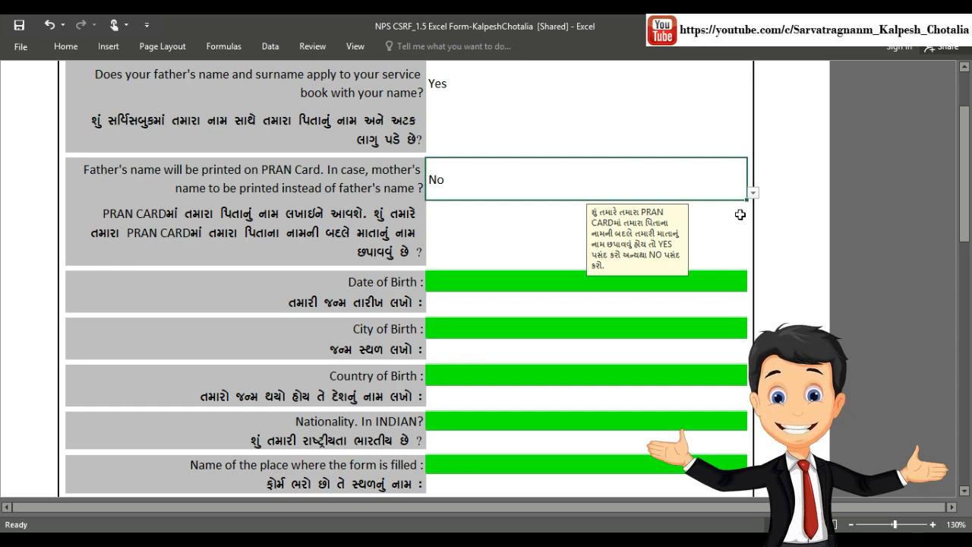
{"action": "scroll", "coordinate": [707, 220], "scroll_direction": "down", "scroll_amount": 4}
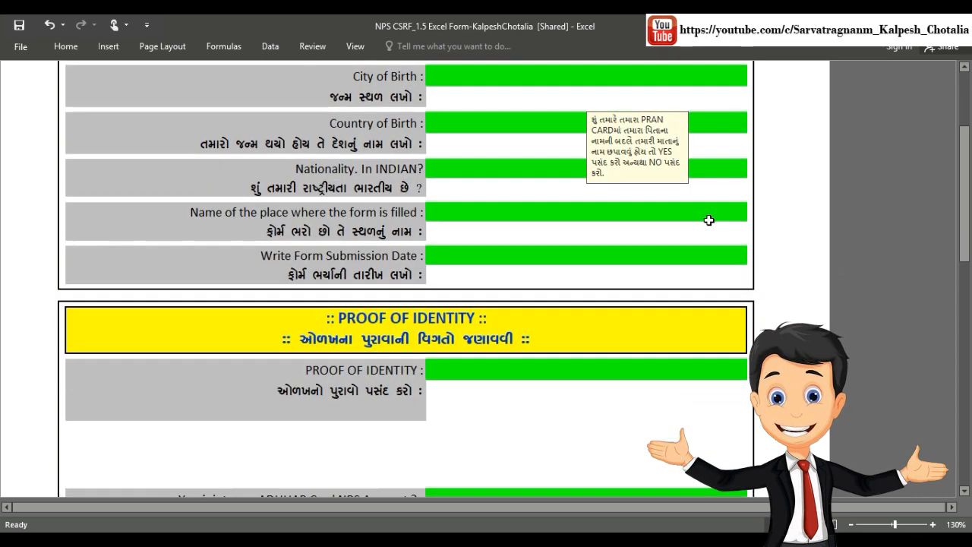
{"action": "scroll", "coordinate": [699, 94], "scroll_direction": "up", "scroll_amount": 1}
{"action": "left_click", "coordinate": [695, 79]}
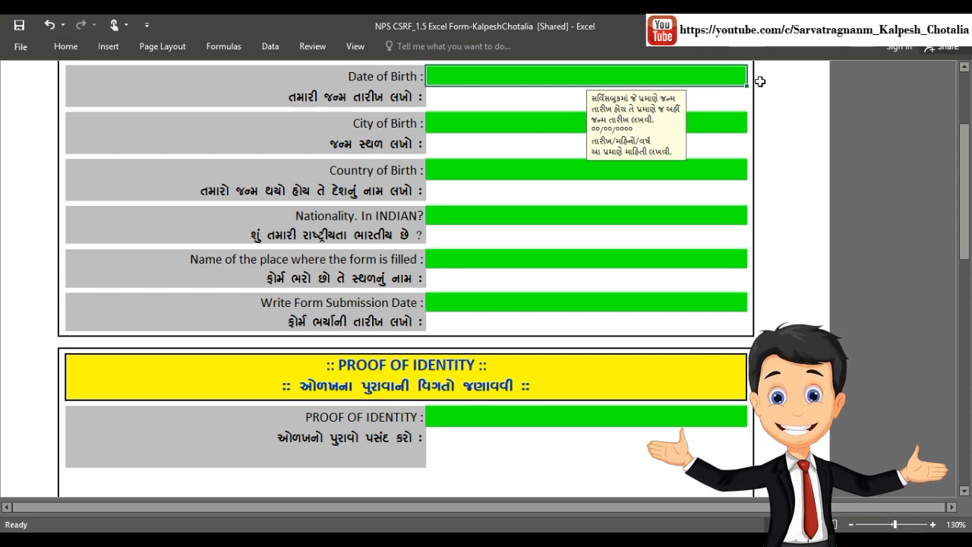
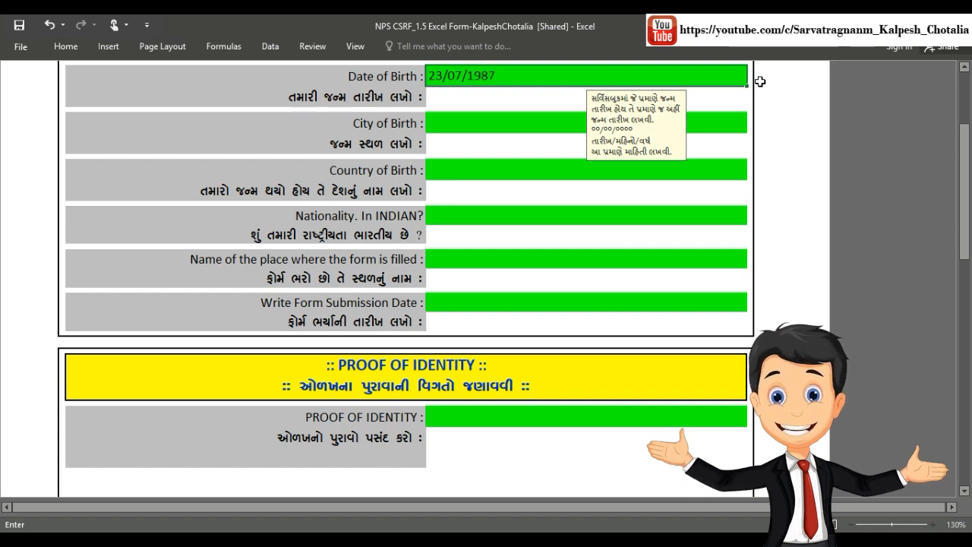
{"action": "left_click", "coordinate": [498, 119]}
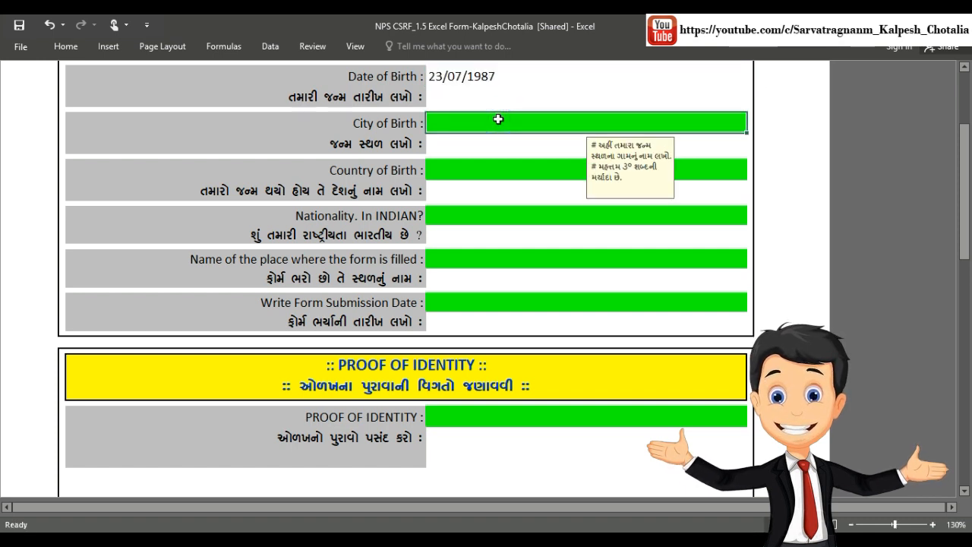
{"action": "type", "text": "JAMNAGAR"}
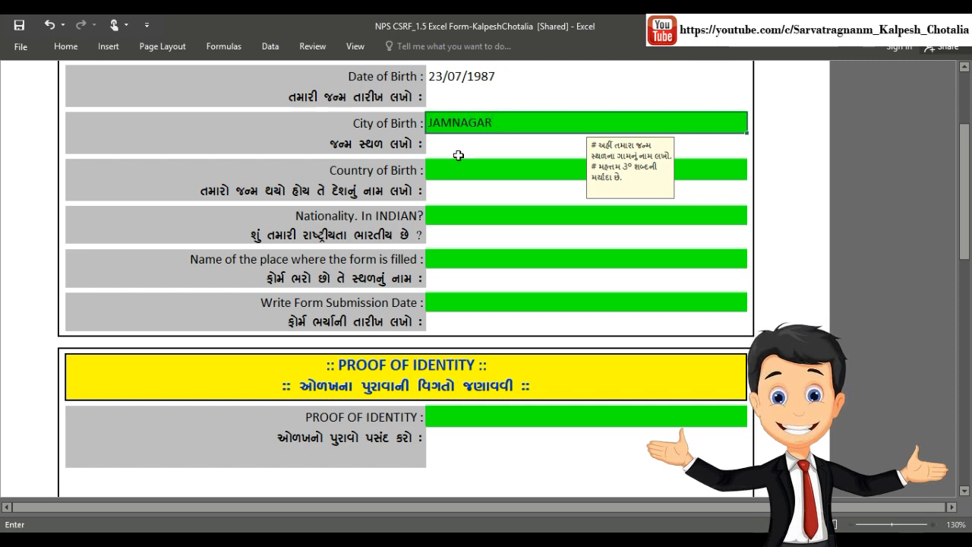
{"action": "left_click", "coordinate": [465, 171]}
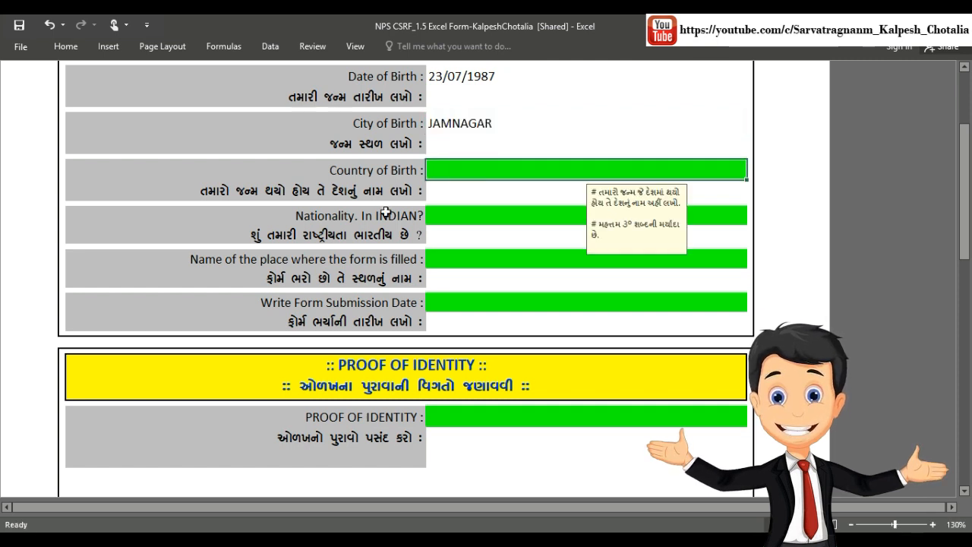
{"action": "type", "text": "INDIA"}
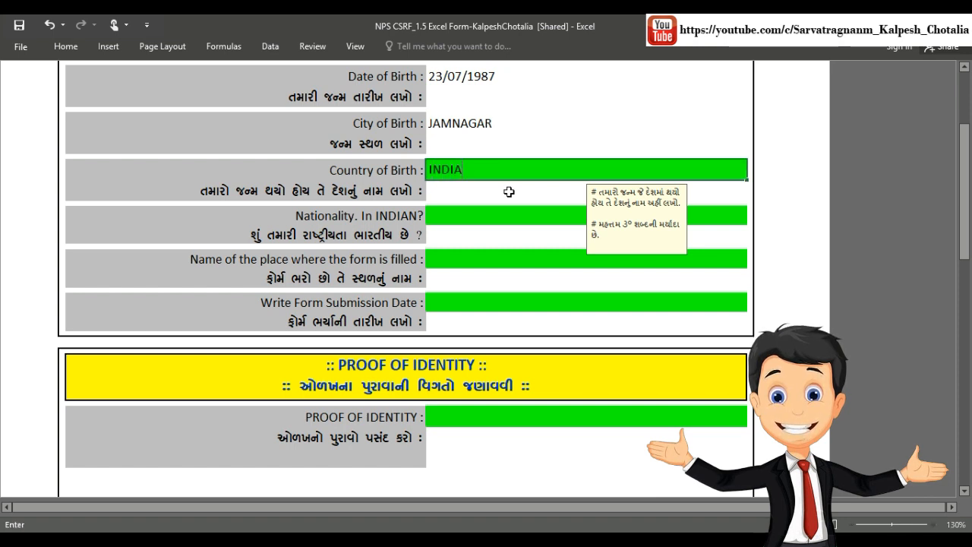
{"action": "left_click", "coordinate": [475, 263]}
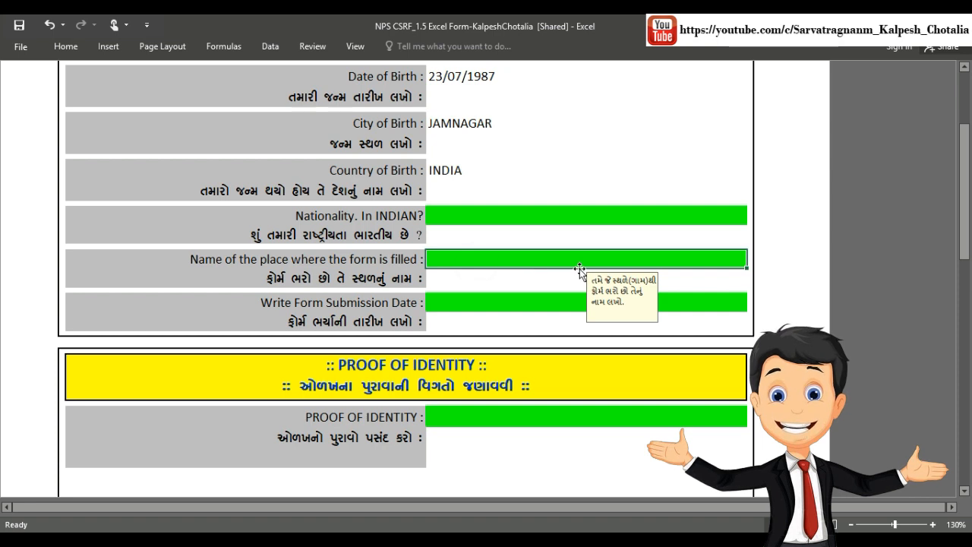
Step: Answer Yes to being an Indian national
{"action": "left_click", "coordinate": [595, 217]}
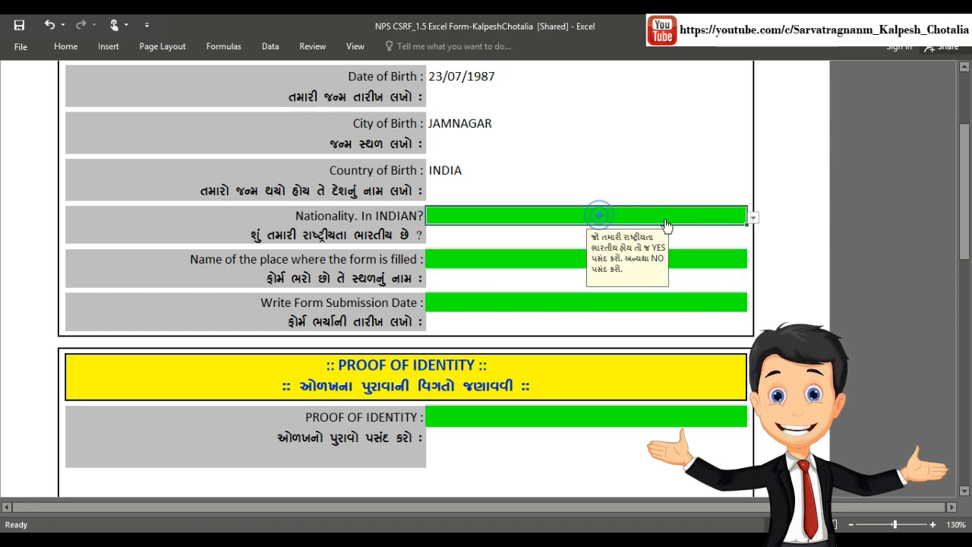
{"action": "left_click", "coordinate": [755, 222]}
{"action": "left_click", "coordinate": [730, 228]}
Step: Enter JAMNAGAR as the place of filling and 21/08/2019 as the submission date
{"action": "left_click", "coordinate": [532, 262]}
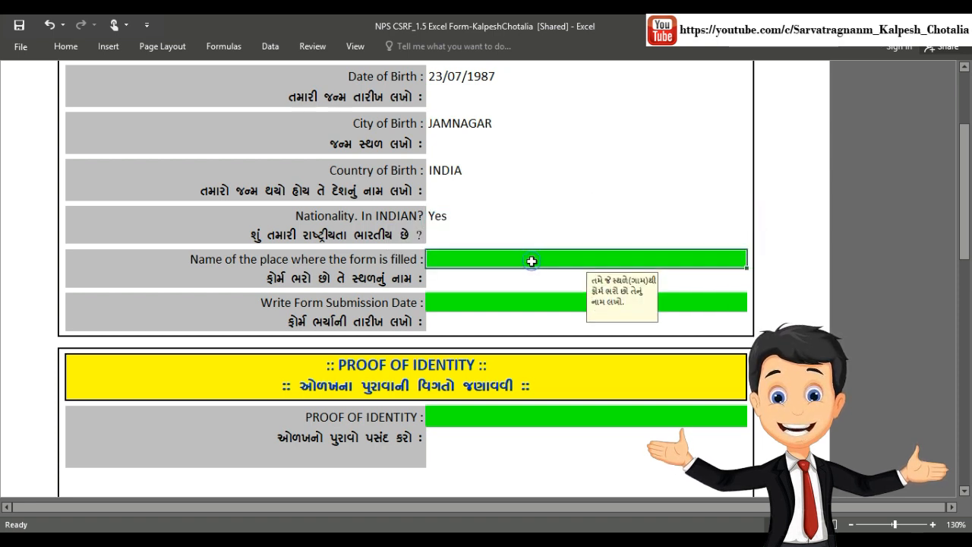
{"action": "type", "text": "JA"}
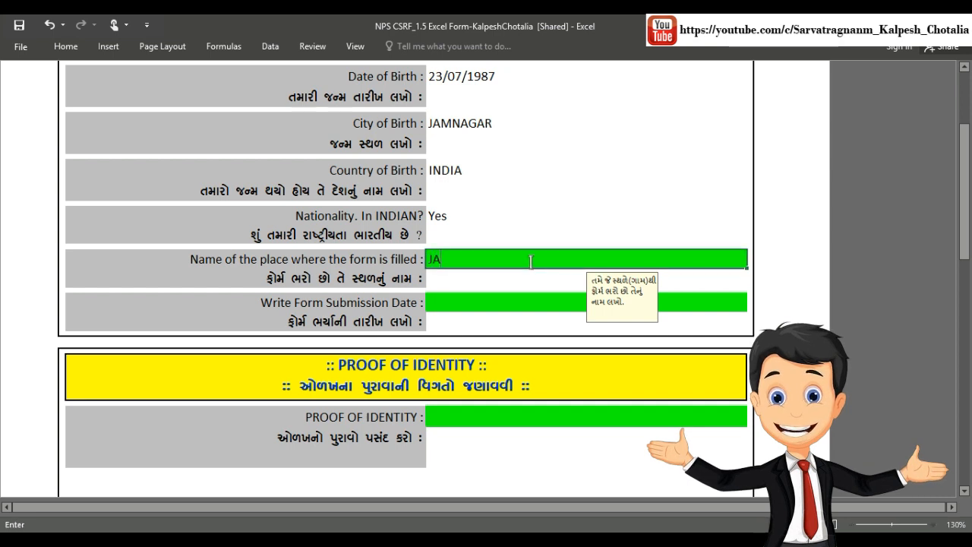
{"action": "type", "text": "MNAGAR"}
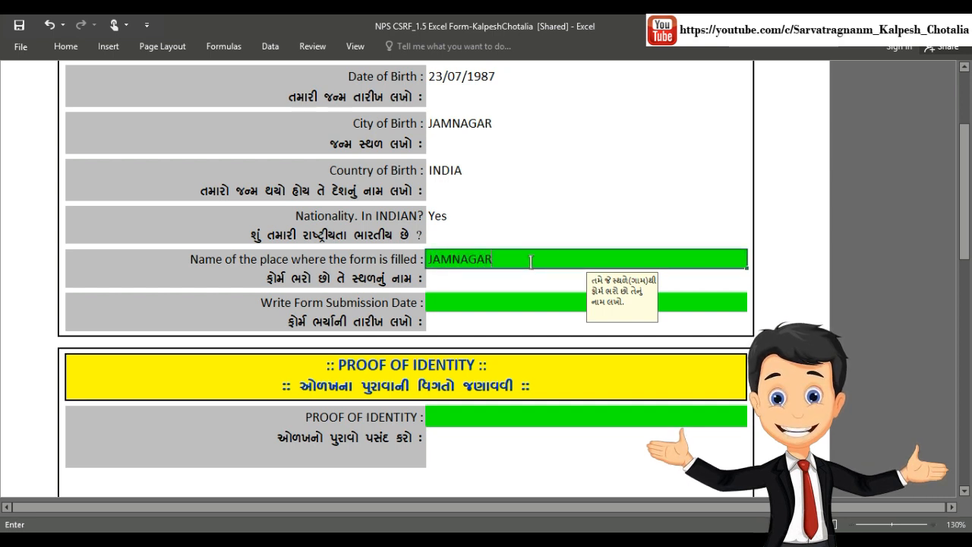
{"action": "left_click", "coordinate": [492, 303]}
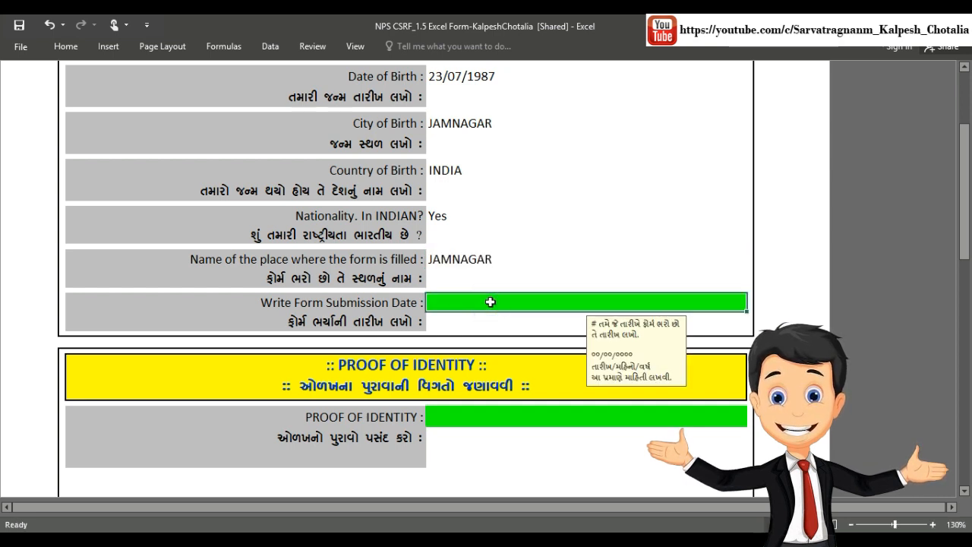
{"action": "type", "text": "21/08/2"}
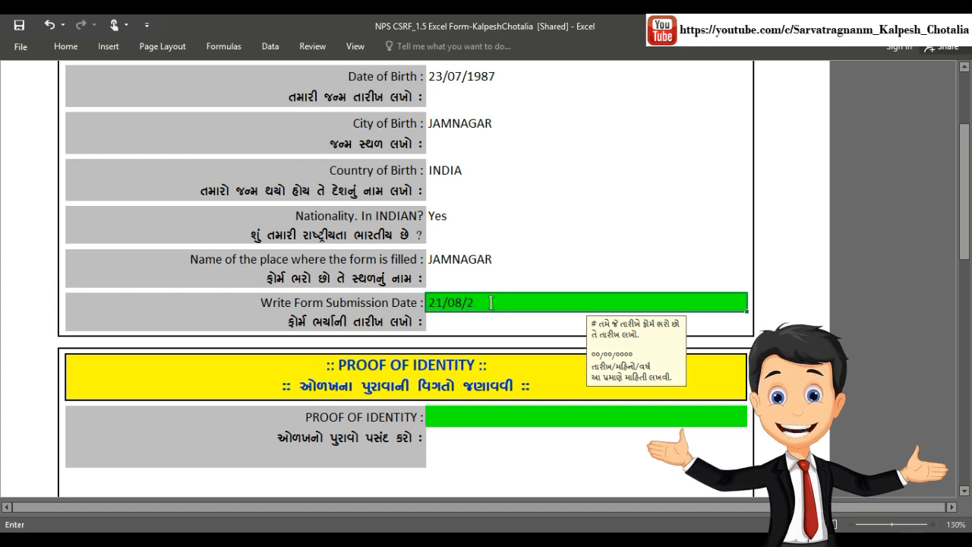
{"action": "type", "text": "019"}
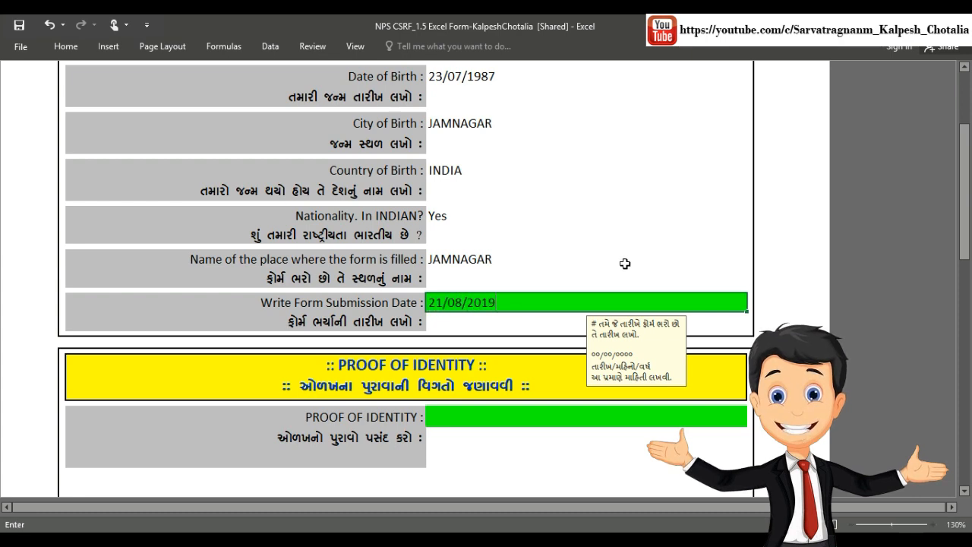
{"action": "scroll", "coordinate": [626, 260], "scroll_direction": "down", "scroll_amount": 3}
Step: Choose Voter ID Card as proof of identity and type the card number
{"action": "scroll", "coordinate": [626, 260], "scroll_direction": "down", "scroll_amount": 2}
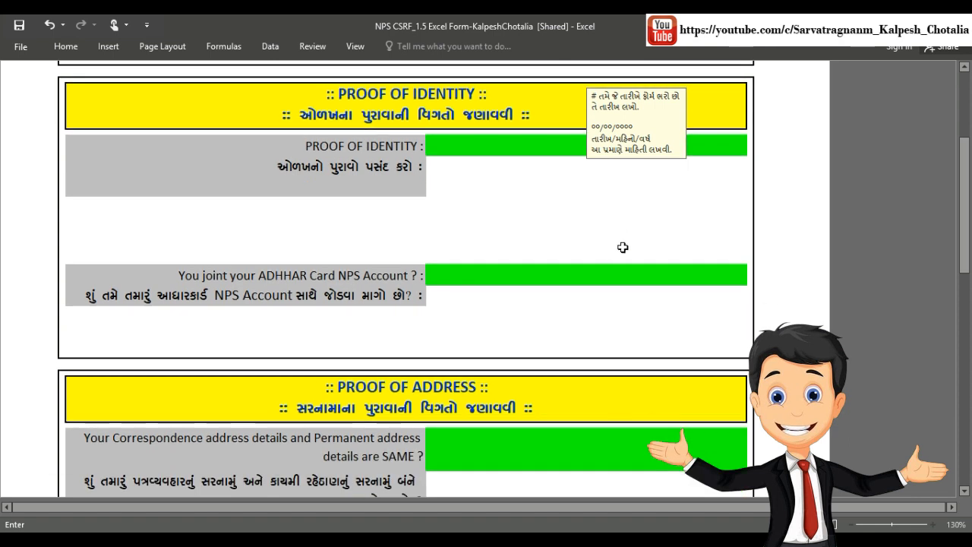
{"action": "left_click", "coordinate": [492, 140]}
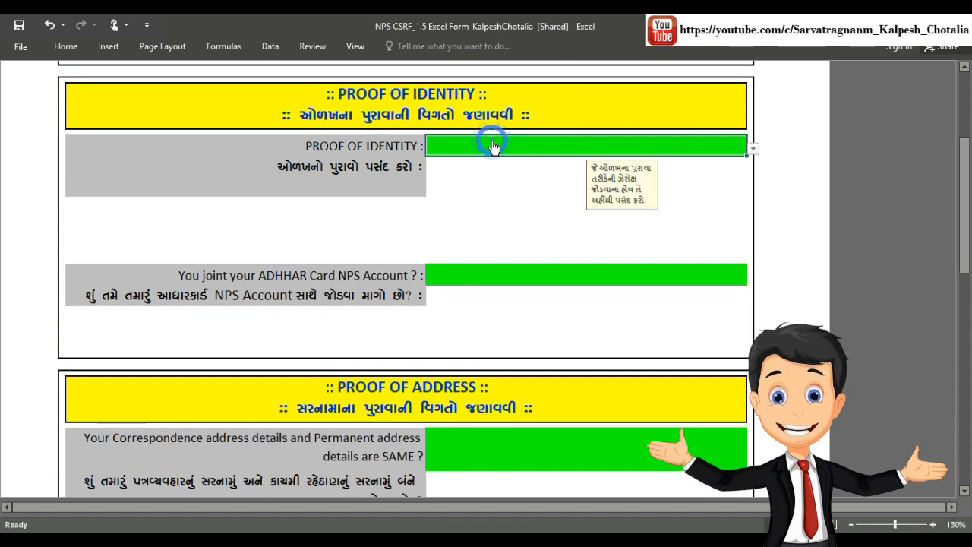
{"action": "left_click", "coordinate": [756, 151]}
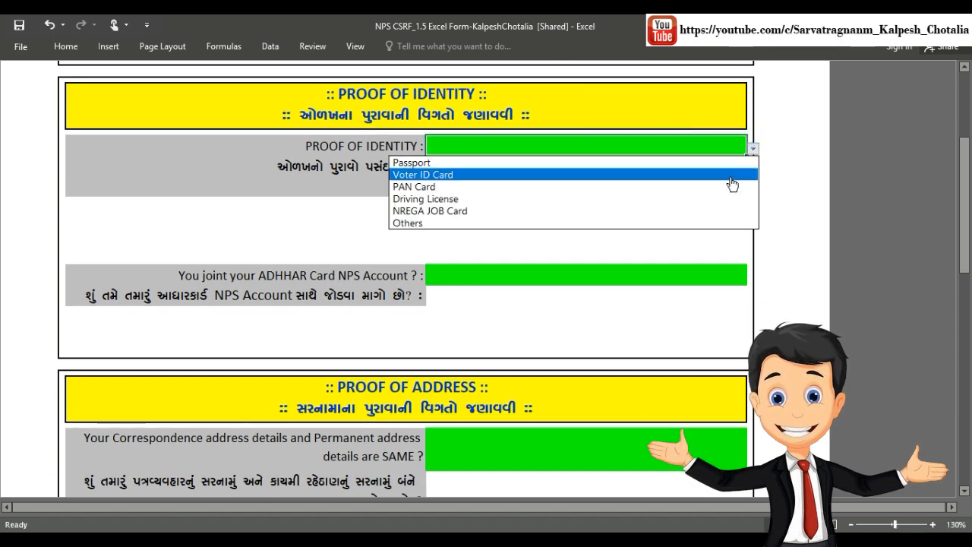
{"action": "left_click", "coordinate": [732, 182]}
{"action": "left_click", "coordinate": [528, 187]}
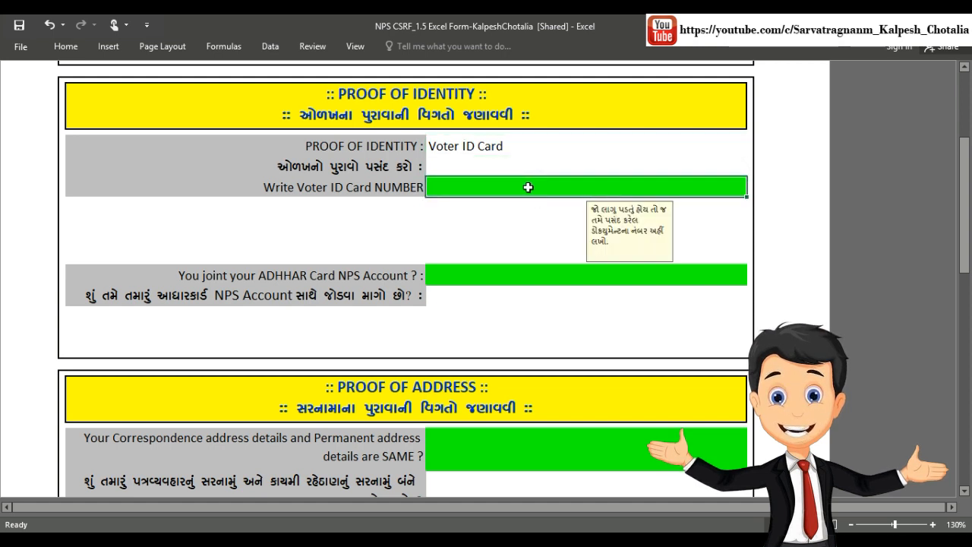
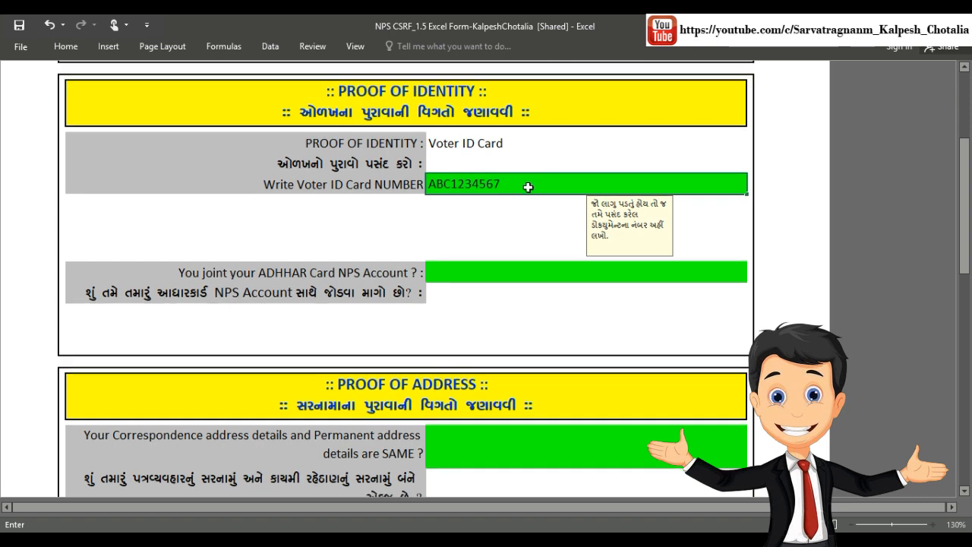
{"action": "scroll", "coordinate": [528, 187], "scroll_direction": "down", "scroll_amount": 5}
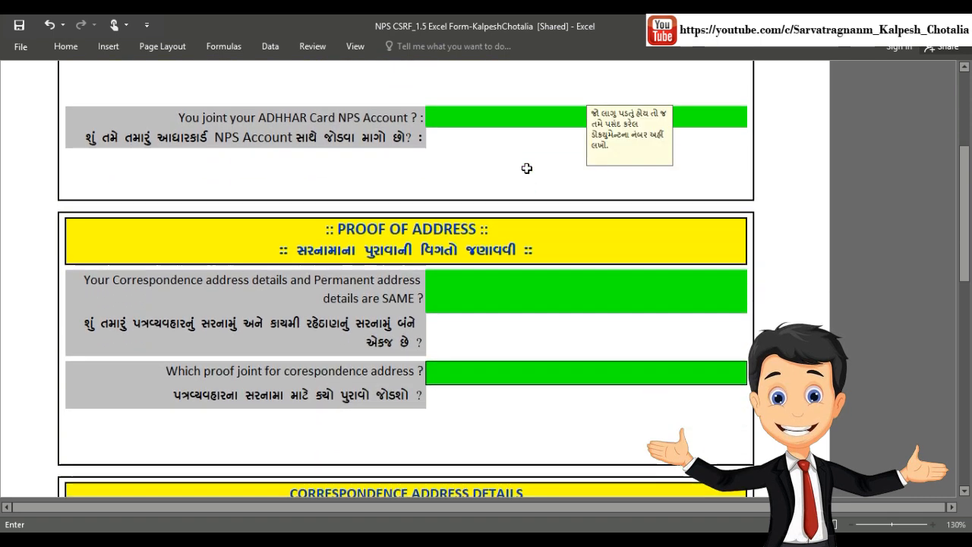
Step: Answer Yes to Aadhaar linking and enter the 12-digit Aadhaar number in the UID cell
{"action": "left_click", "coordinate": [539, 118]}
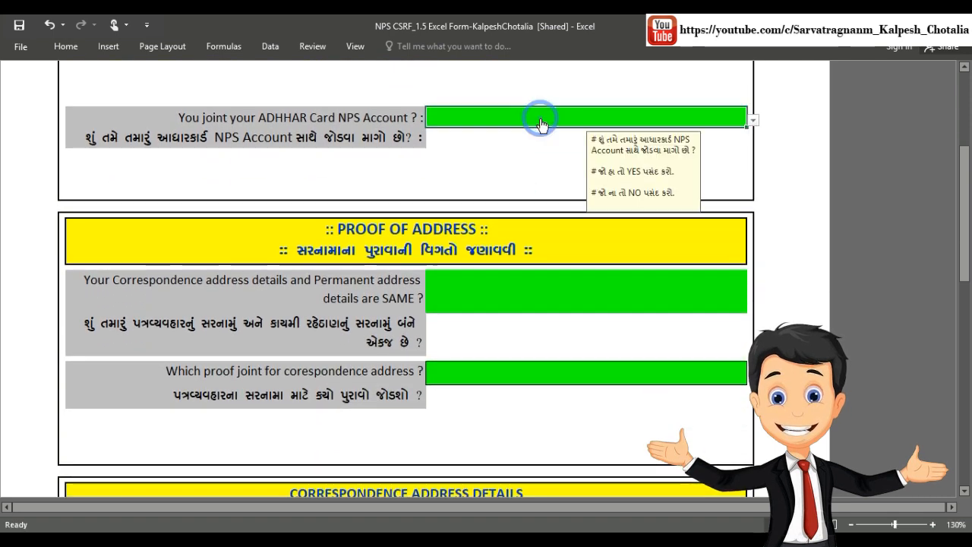
{"action": "left_click", "coordinate": [753, 120]}
{"action": "left_click", "coordinate": [731, 134]}
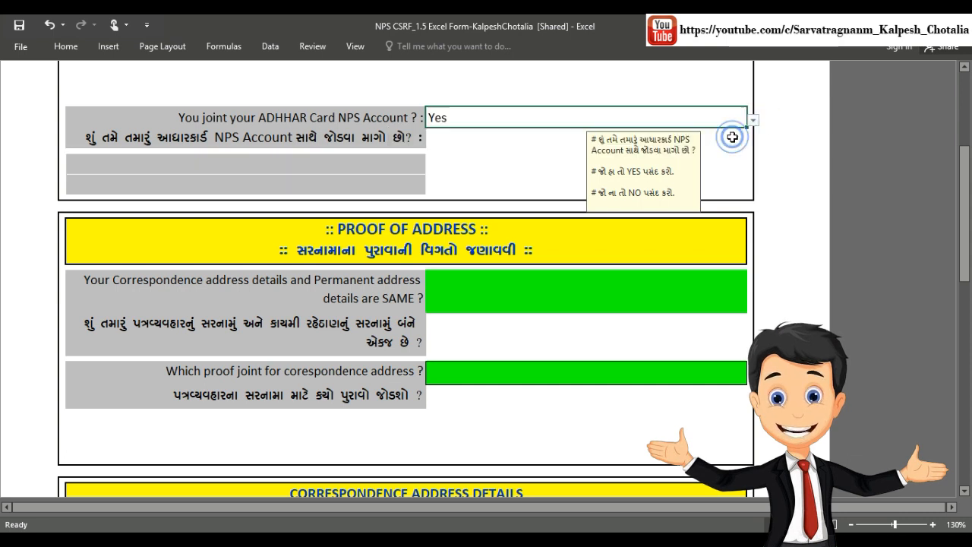
{"action": "left_click", "coordinate": [456, 161]}
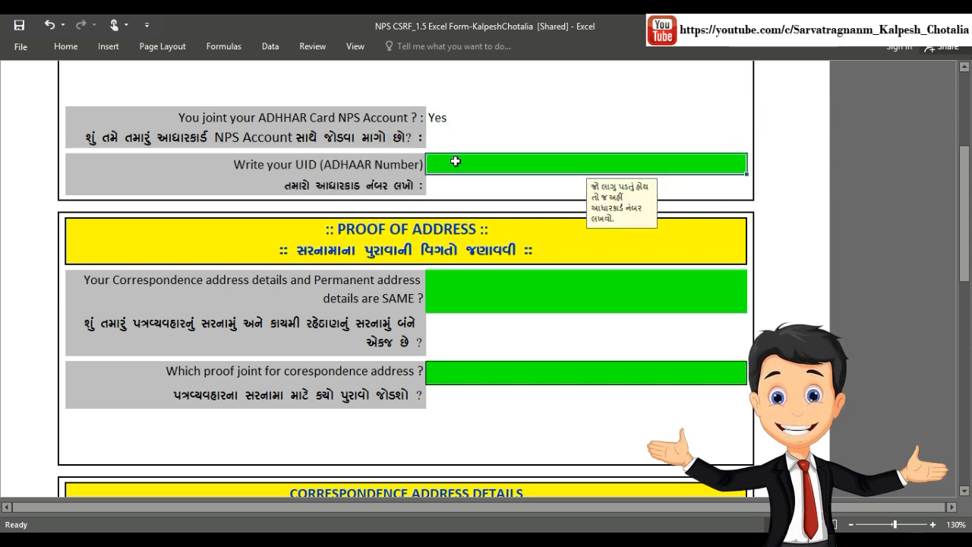
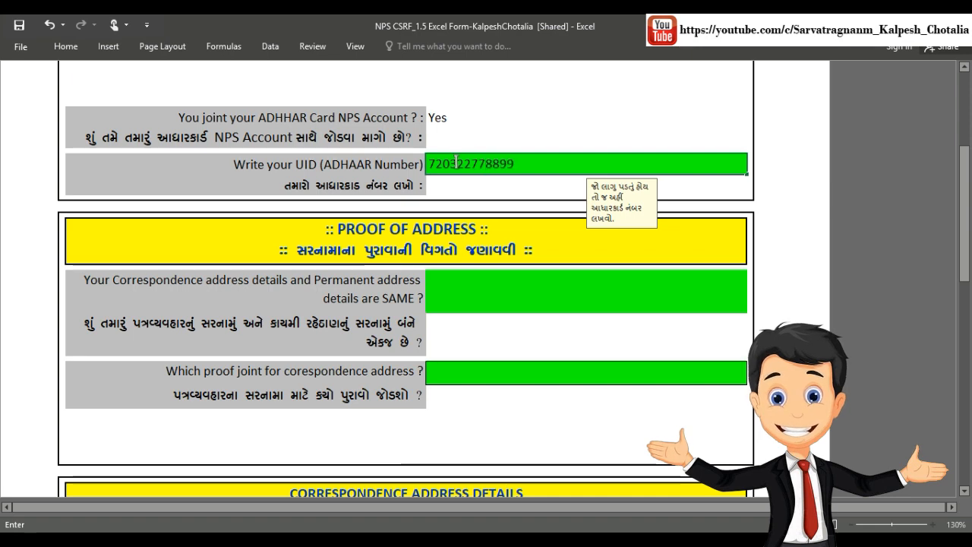
{"action": "left_click", "coordinate": [465, 285]}
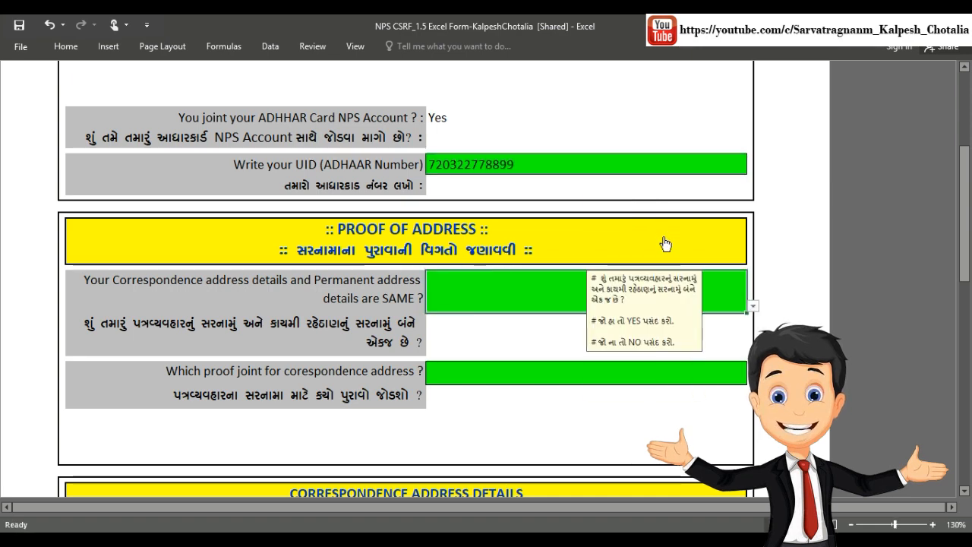
Step: Answer Yes that the correspondence and permanent addresses are the same
{"action": "scroll", "coordinate": [662, 243], "scroll_direction": "down", "scroll_amount": 3}
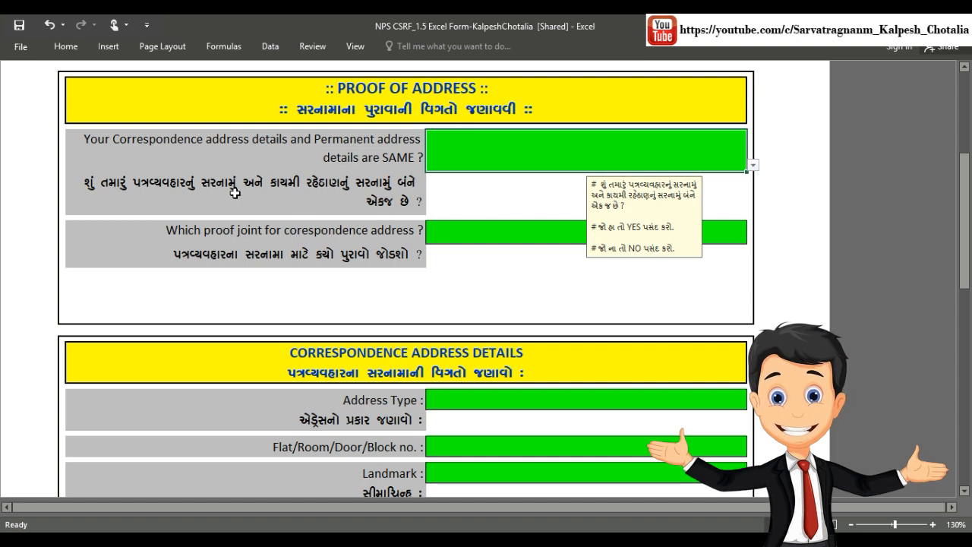
{"action": "left_click", "coordinate": [753, 165]}
{"action": "left_click", "coordinate": [752, 180]}
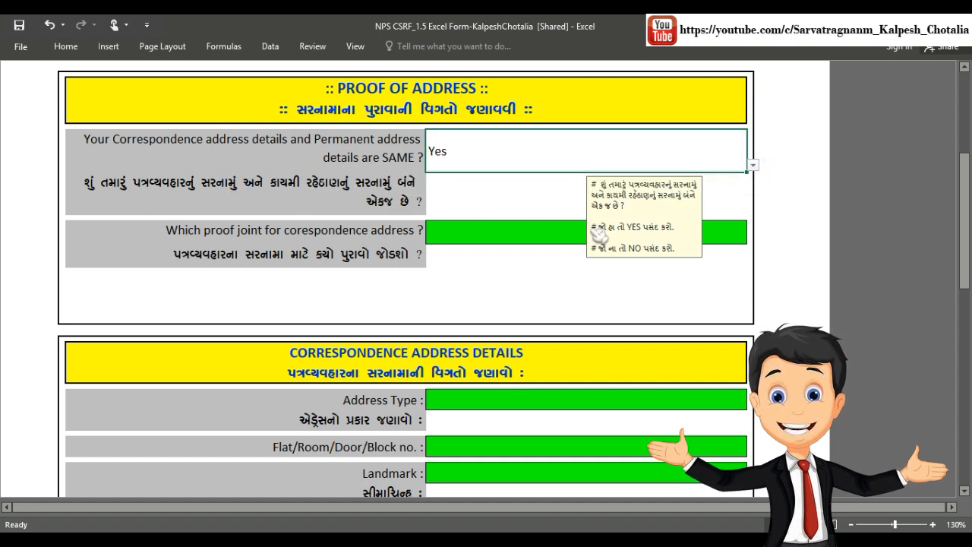
Step: Choose UID (Aadhar) as the correspondence address proof document
{"action": "left_click", "coordinate": [551, 234]}
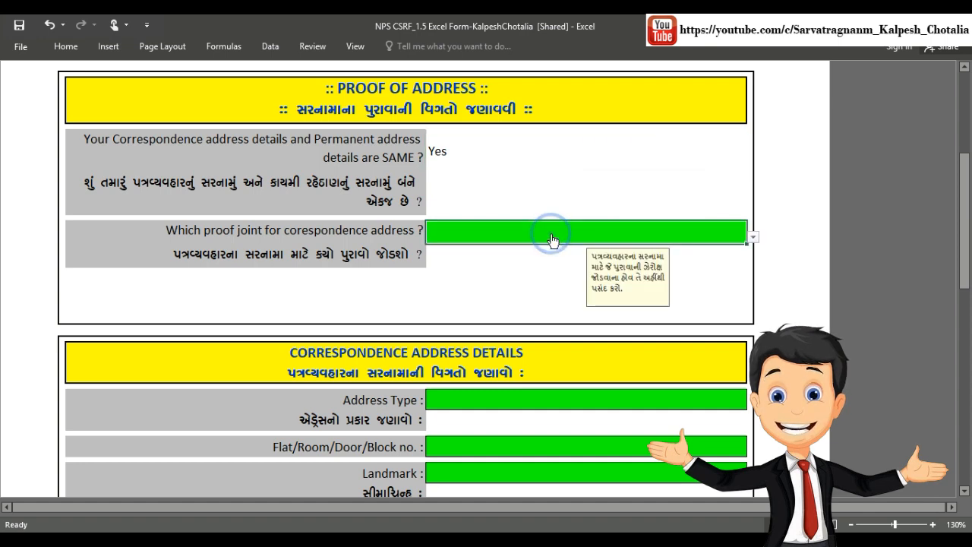
{"action": "scroll", "coordinate": [550, 233], "scroll_direction": "down", "scroll_amount": 3}
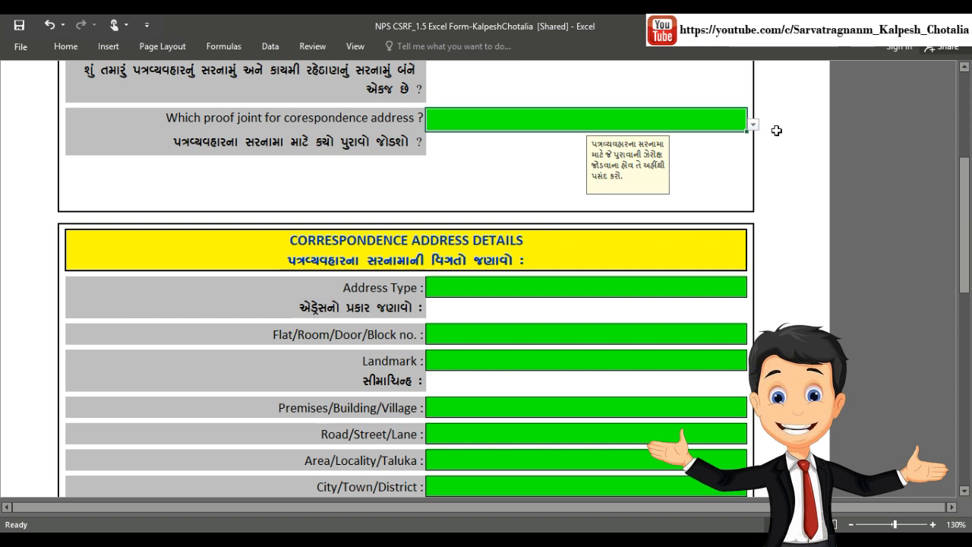
{"action": "left_click", "coordinate": [753, 124]}
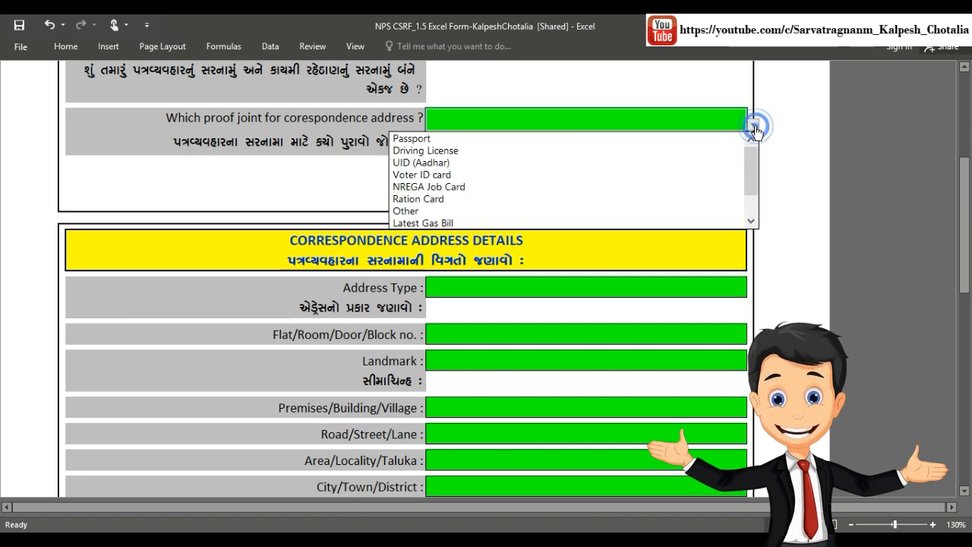
{"action": "left_click", "coordinate": [703, 164]}
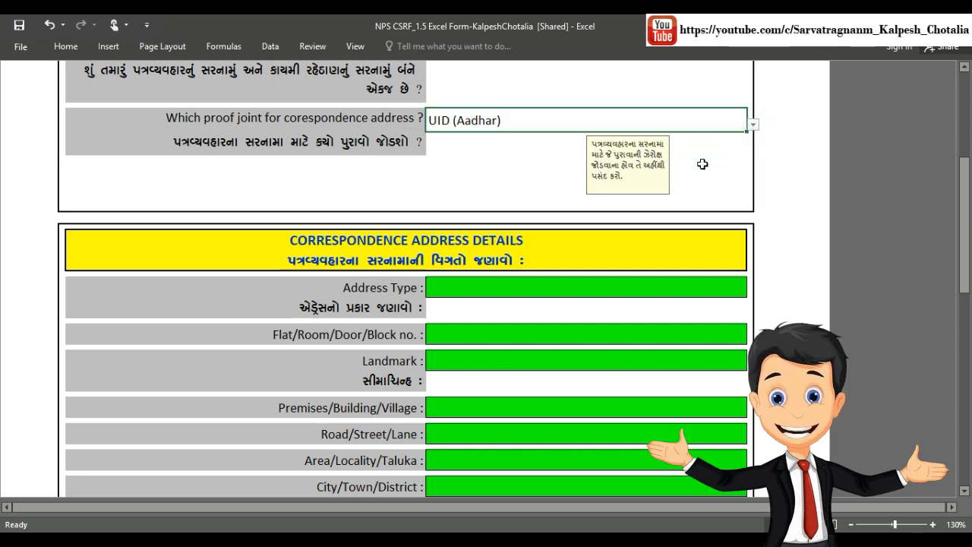
{"action": "scroll", "coordinate": [703, 164], "scroll_direction": "down", "scroll_amount": 4}
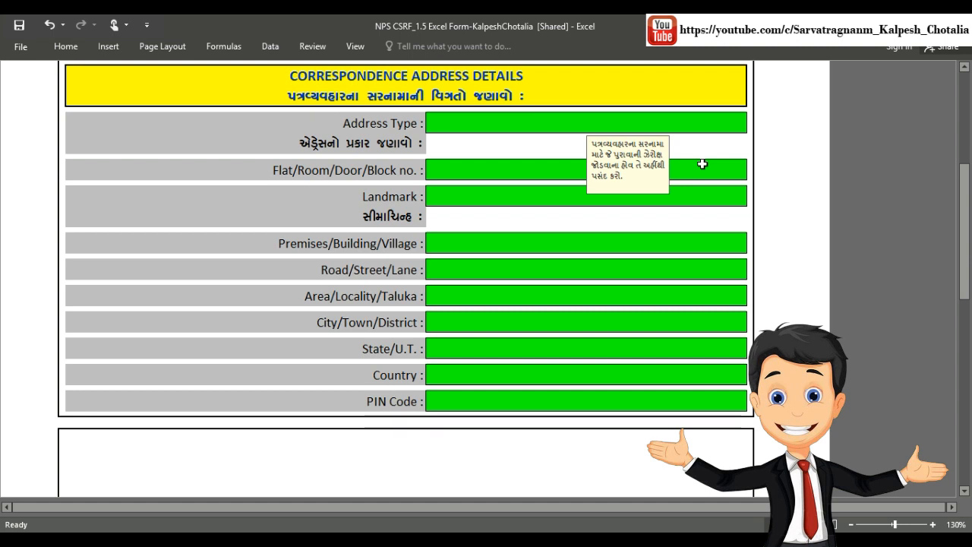
Step: Set the address type to Residential and enter the flat, landmark and premises details
{"action": "left_click", "coordinate": [479, 126]}
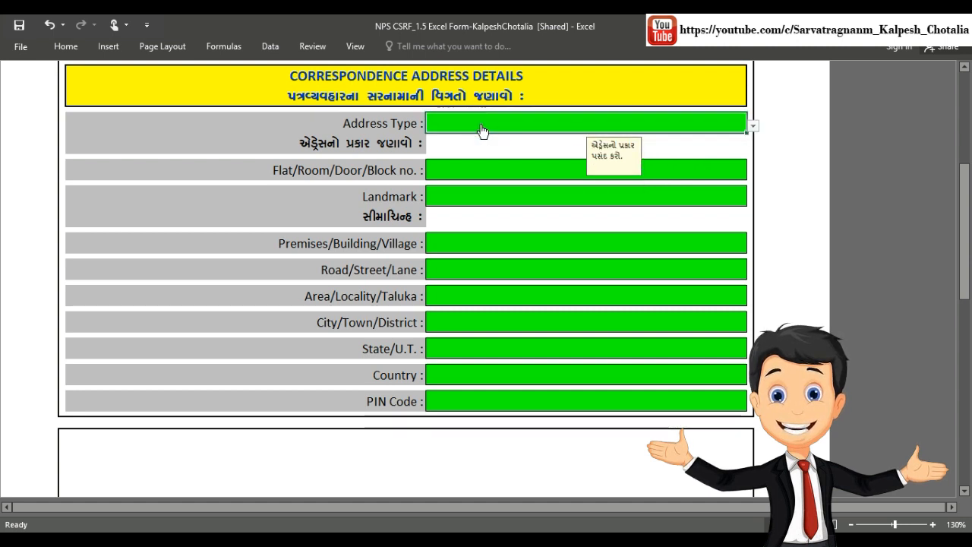
{"action": "left_click", "coordinate": [754, 128]}
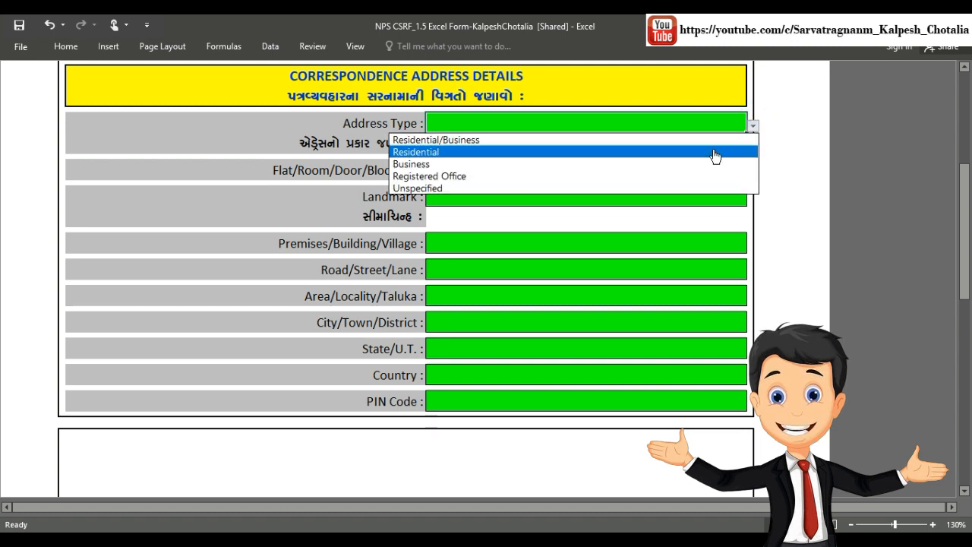
{"action": "left_click", "coordinate": [714, 157]}
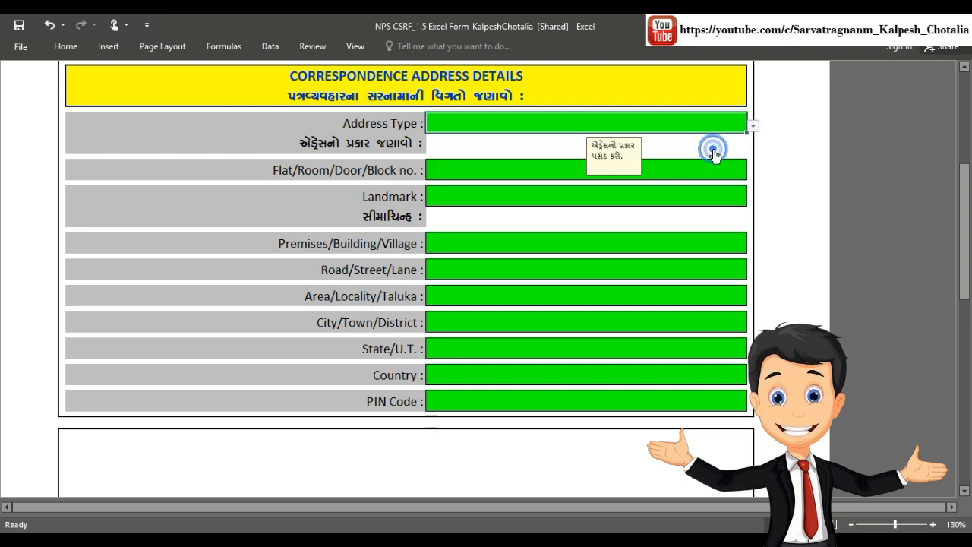
{"action": "left_click", "coordinate": [511, 174]}
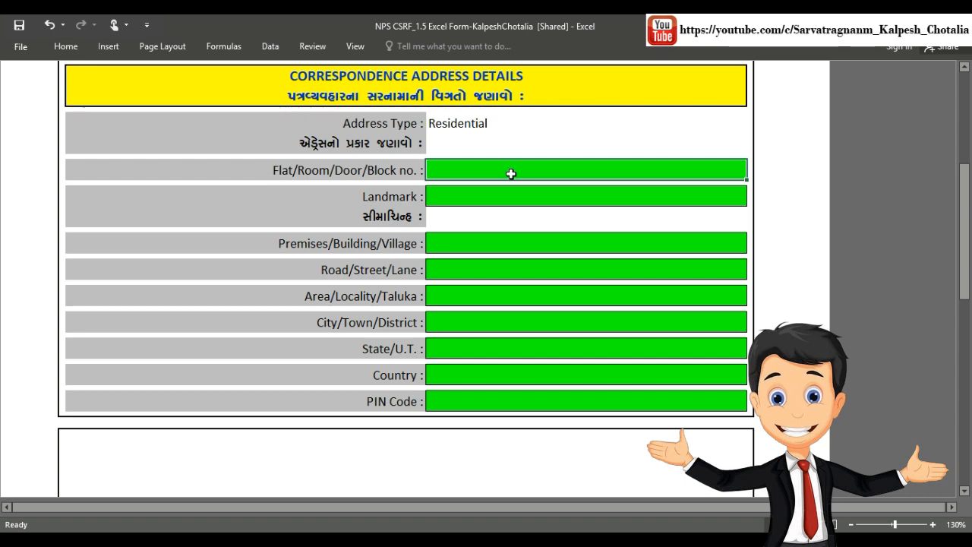
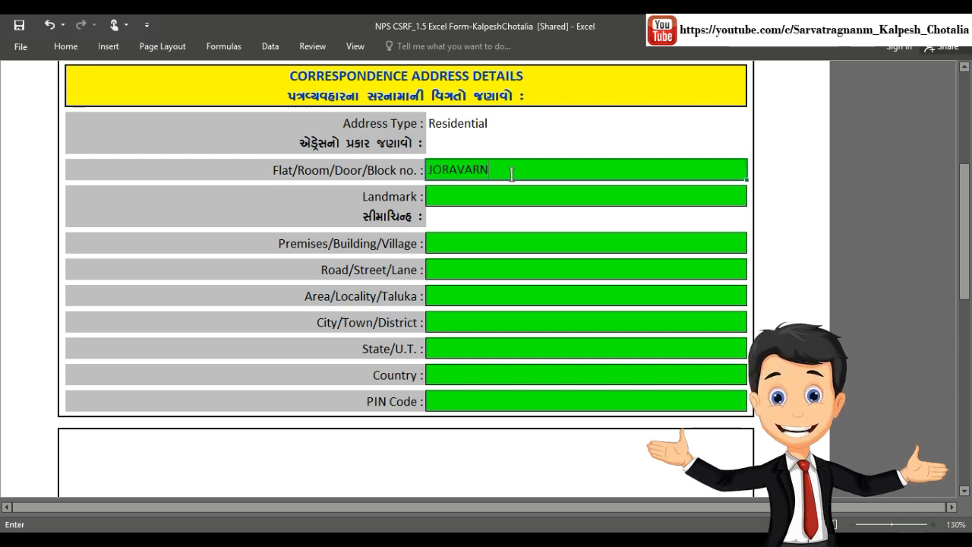
{"action": "left_click", "coordinate": [496, 193]}
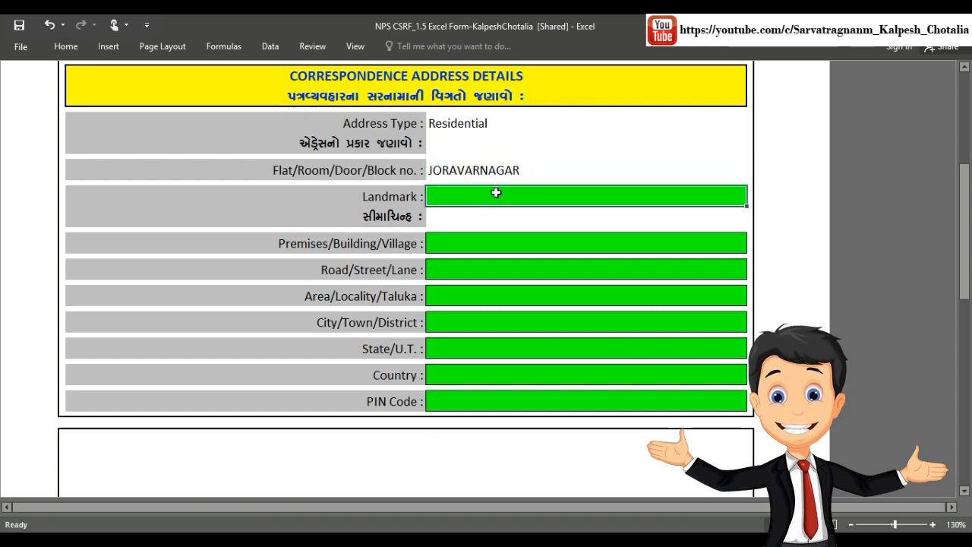
{"action": "type", "text": "NEA"}
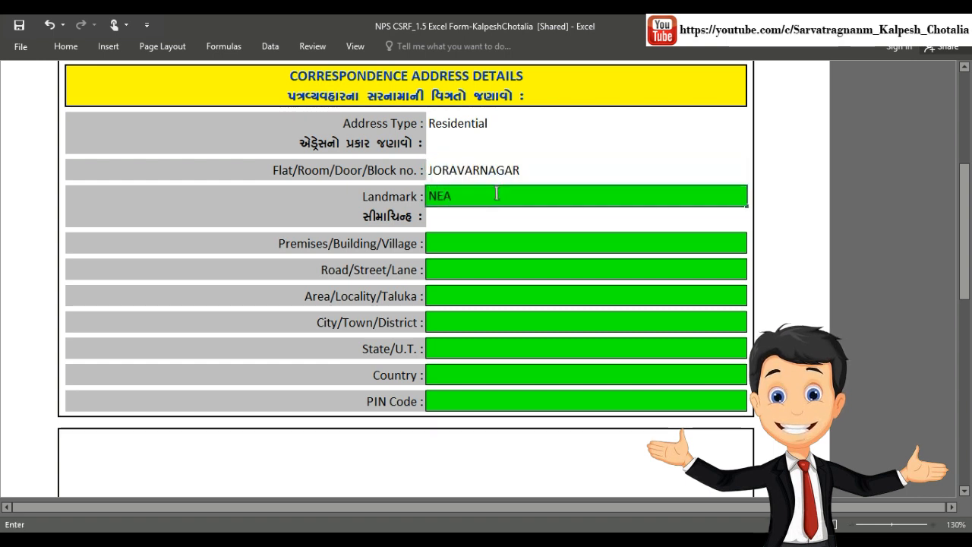
{"action": "type", "text": "R TEM"}
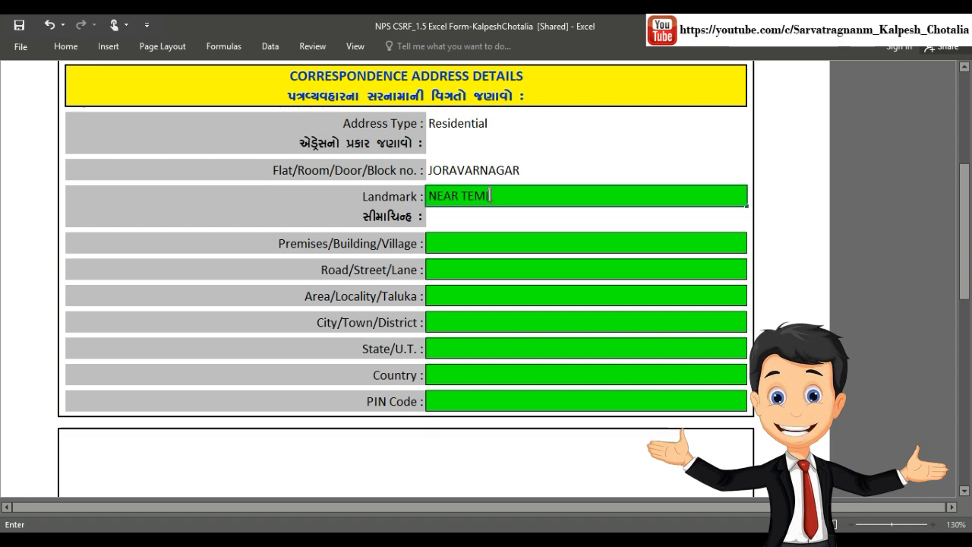
{"action": "type", "text": "L"}
{"action": "left_click", "coordinate": [464, 240]}
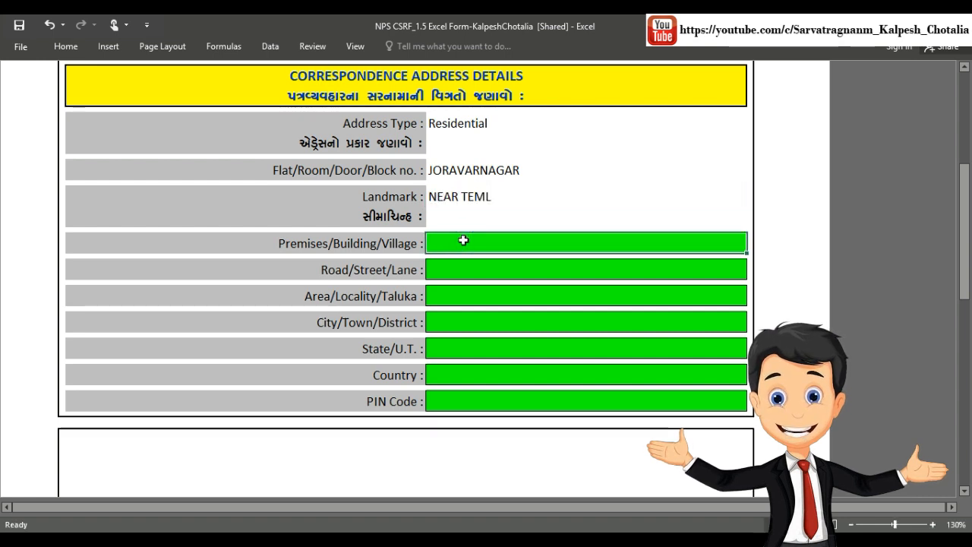
{"action": "type", "text": "TO JAMN"}
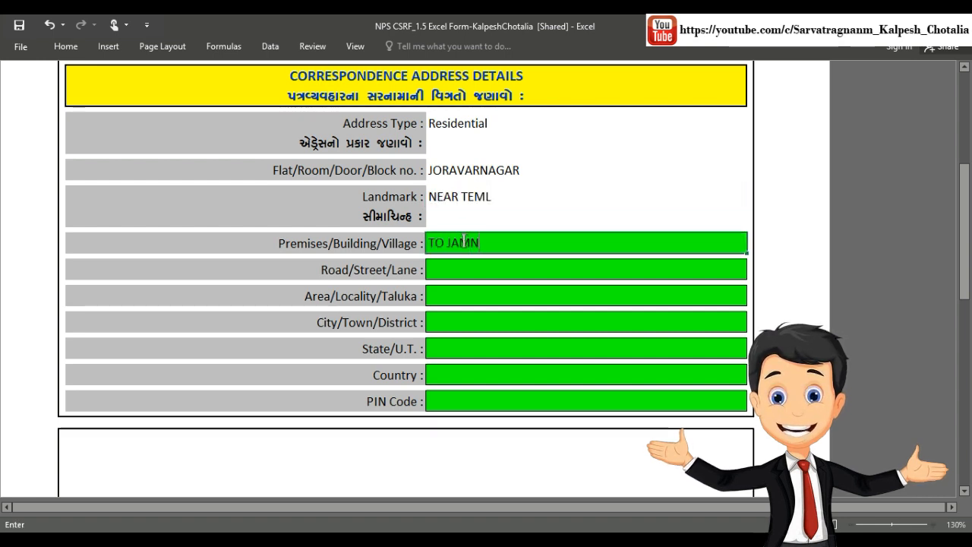
{"action": "type", "text": "AGAR"}
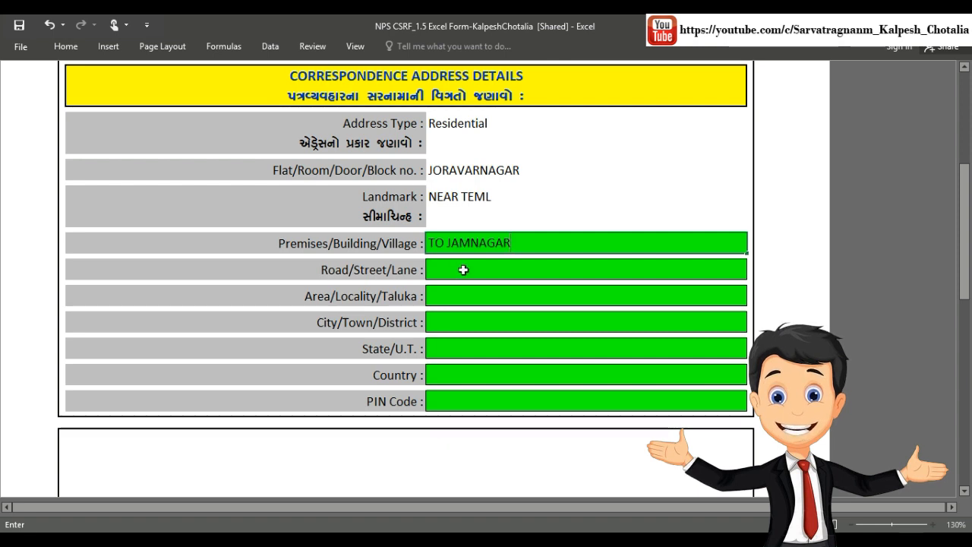
Step: Enter the road, area and city of the correspondence address
{"action": "left_click", "coordinate": [463, 270]}
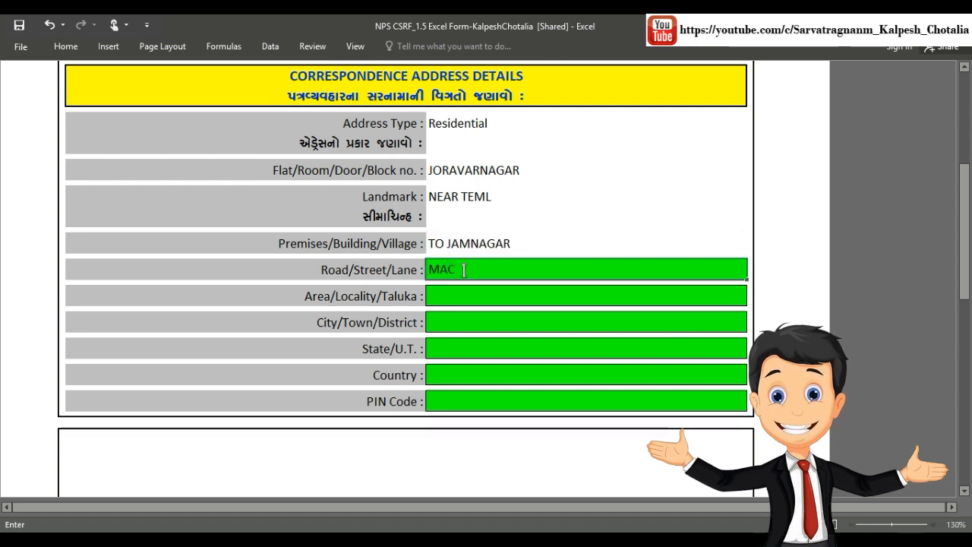
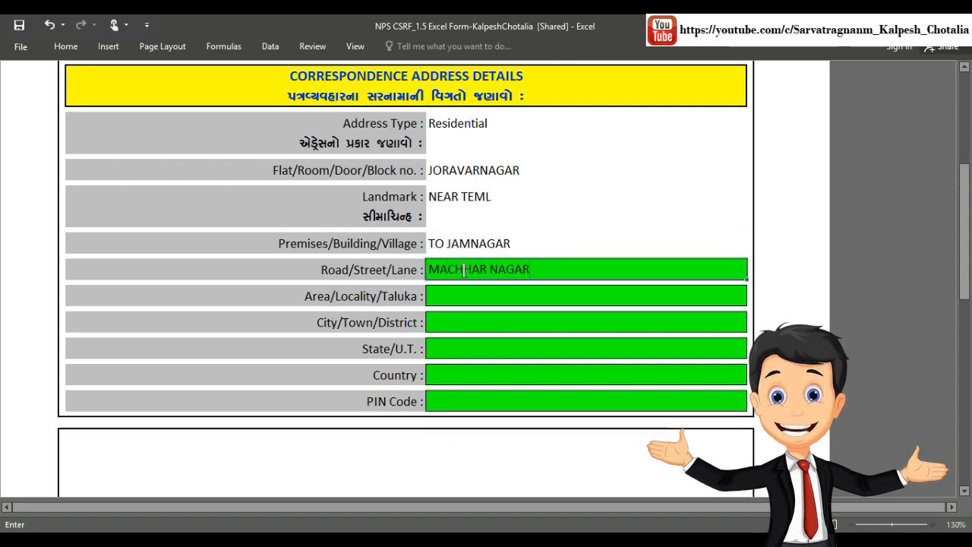
{"action": "left_click", "coordinate": [457, 297]}
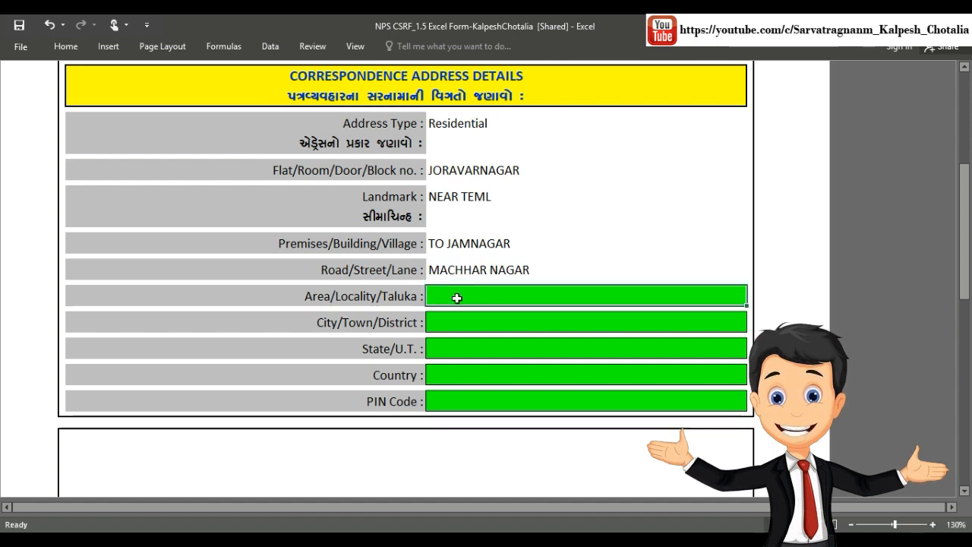
{"action": "type", "text": "J"}
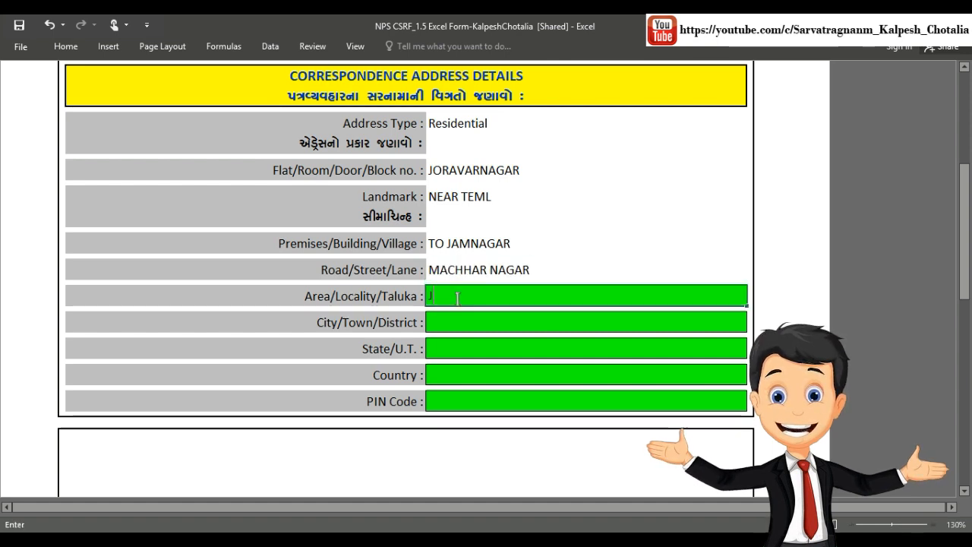
{"action": "type", "text": "AMNAGAR"}
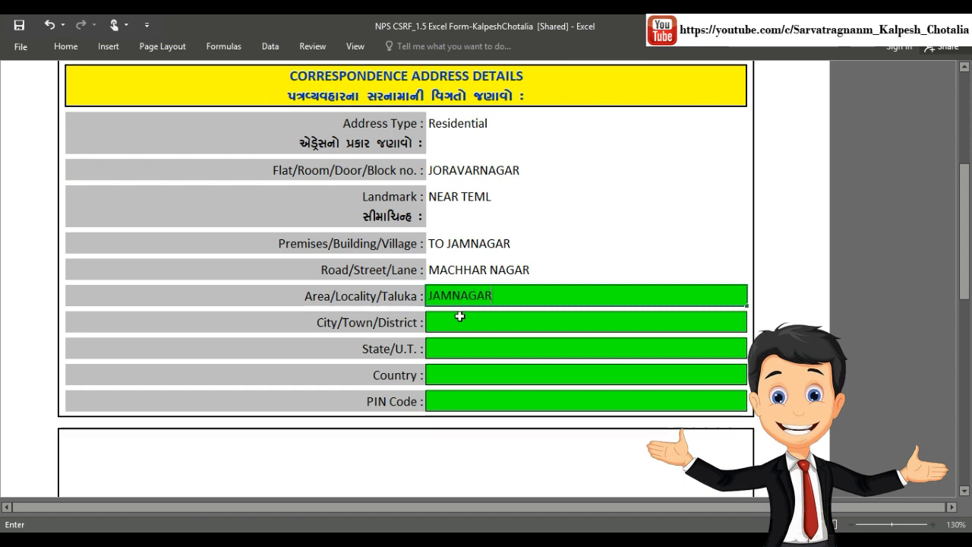
{"action": "left_click", "coordinate": [459, 321]}
{"action": "type", "text": "J"}
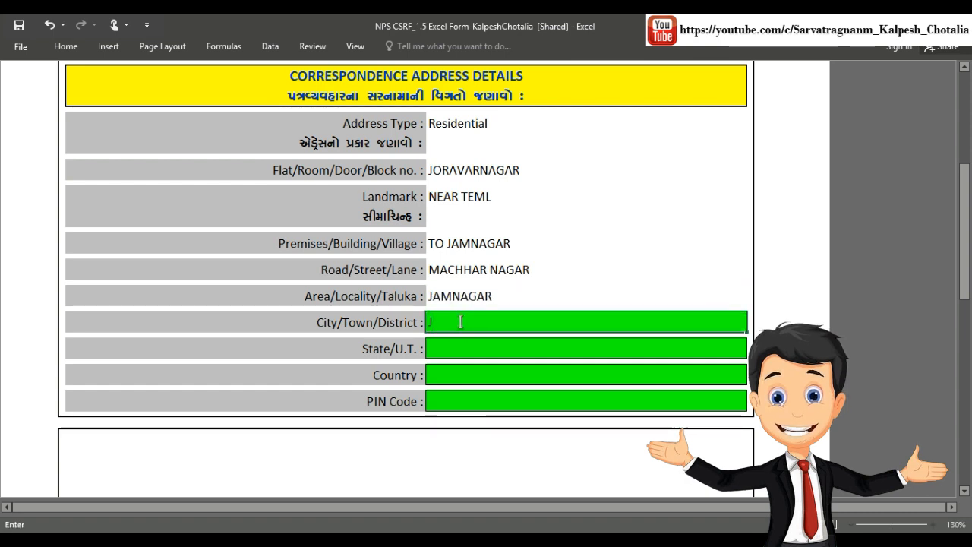
{"action": "type", "text": "AMNAGAR"}
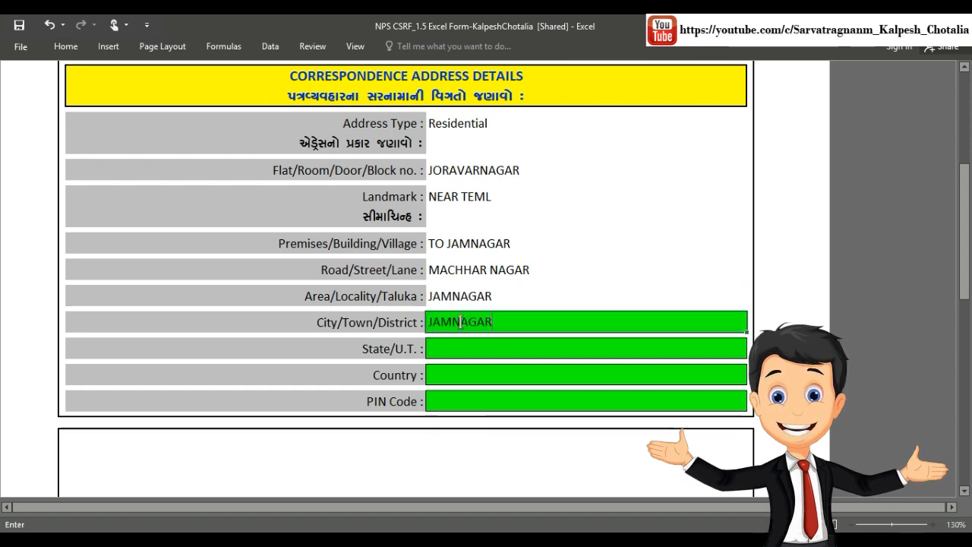
{"action": "left_click", "coordinate": [462, 351]}
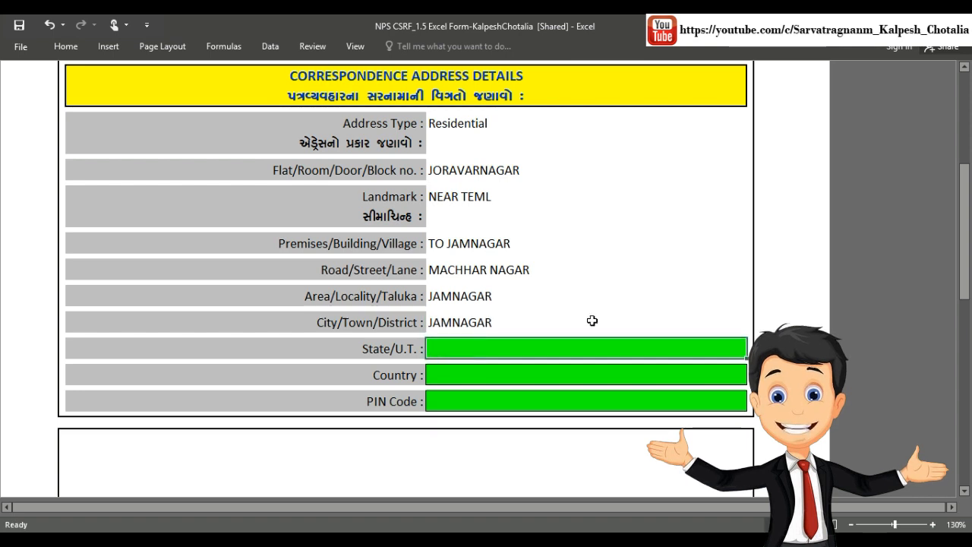
Step: Enter the state, country INDIA and the PIN code of the address
{"action": "scroll", "coordinate": [641, 266], "scroll_direction": "down", "scroll_amount": 5}
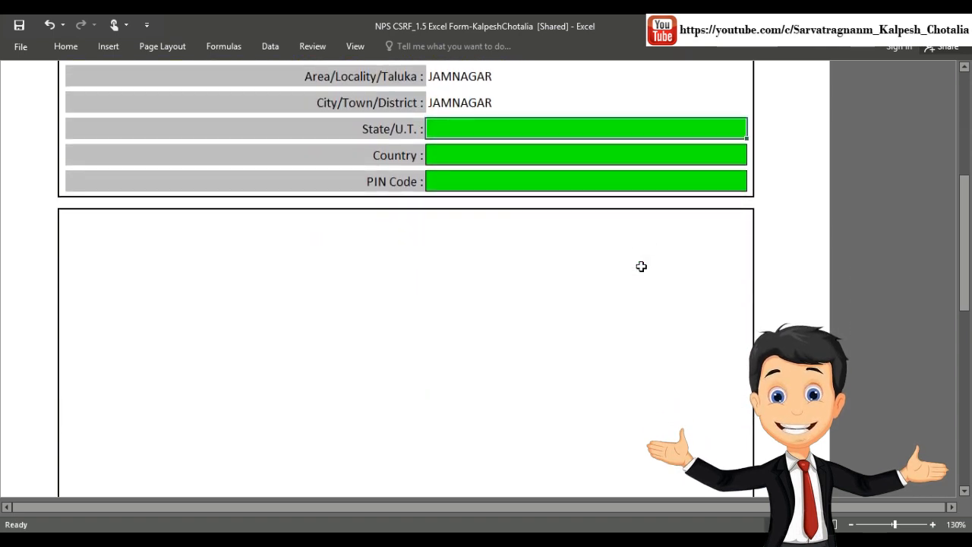
{"action": "type", "text": "GUJARA"}
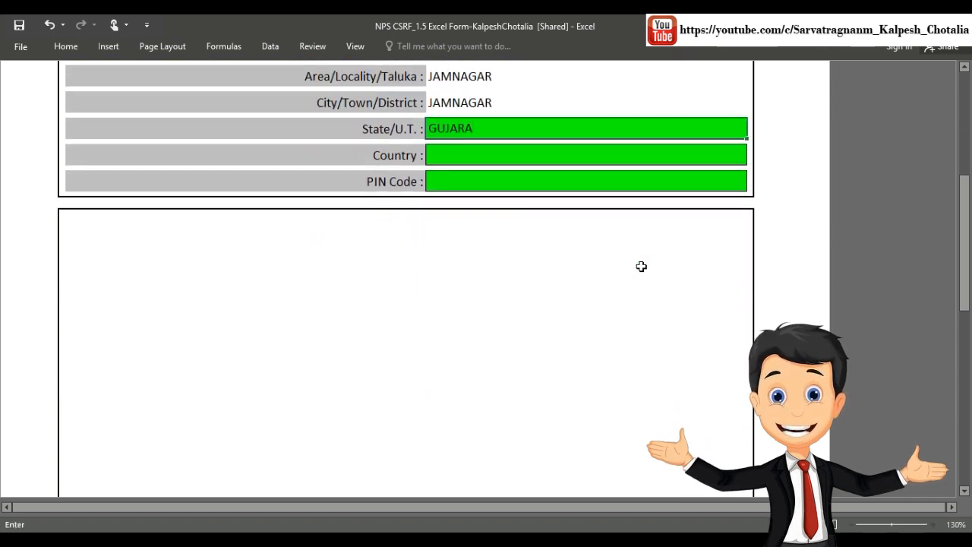
{"action": "type", "text": "T"}
{"action": "left_click", "coordinate": [613, 160]}
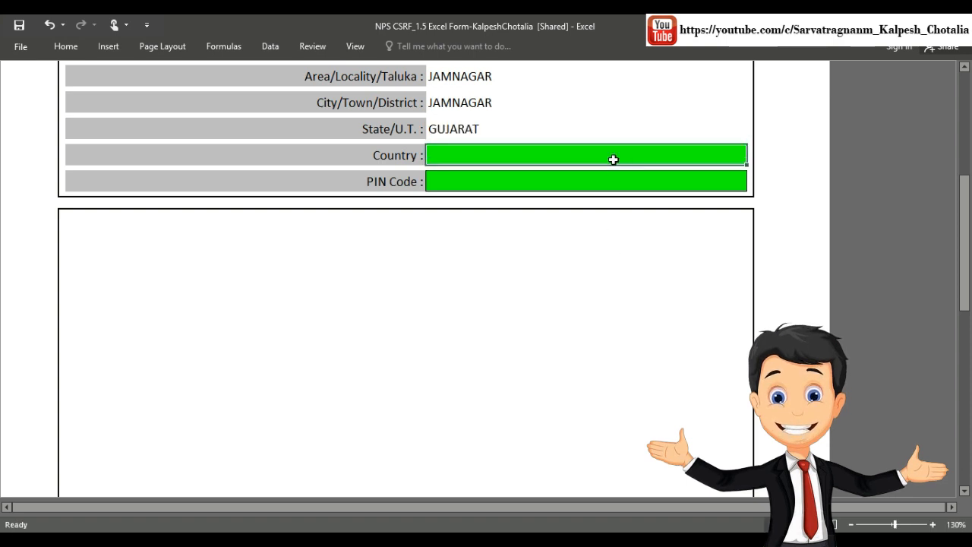
{"action": "type", "text": "INDIA"}
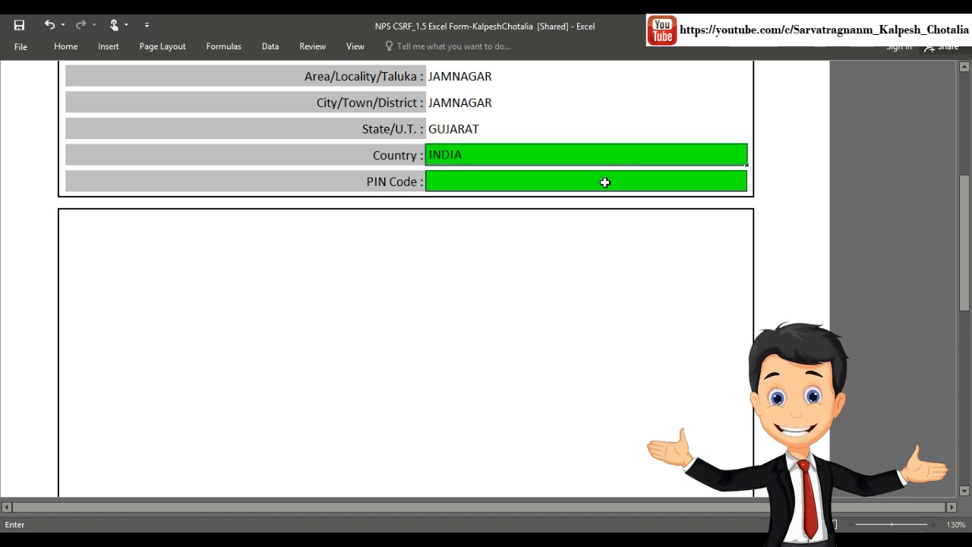
{"action": "left_click", "coordinate": [605, 182]}
{"action": "type", "text": "36102"}
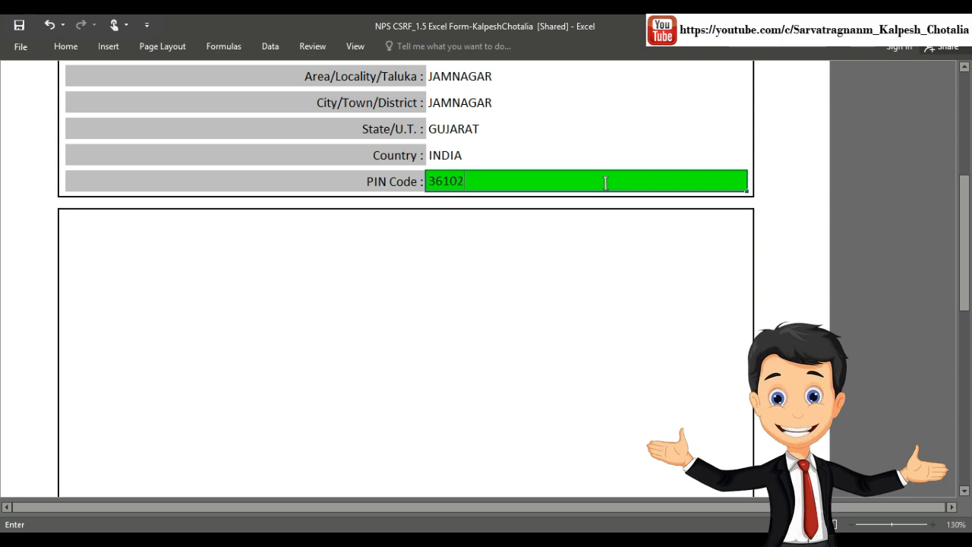
{"action": "key", "text": "Return"}
{"action": "key", "text": "Return"}
Step: Enter the applicant's mobile number in the Mobile Number cell under Contact Details
{"action": "scroll", "coordinate": [597, 217], "scroll_direction": "down", "scroll_amount": 9}
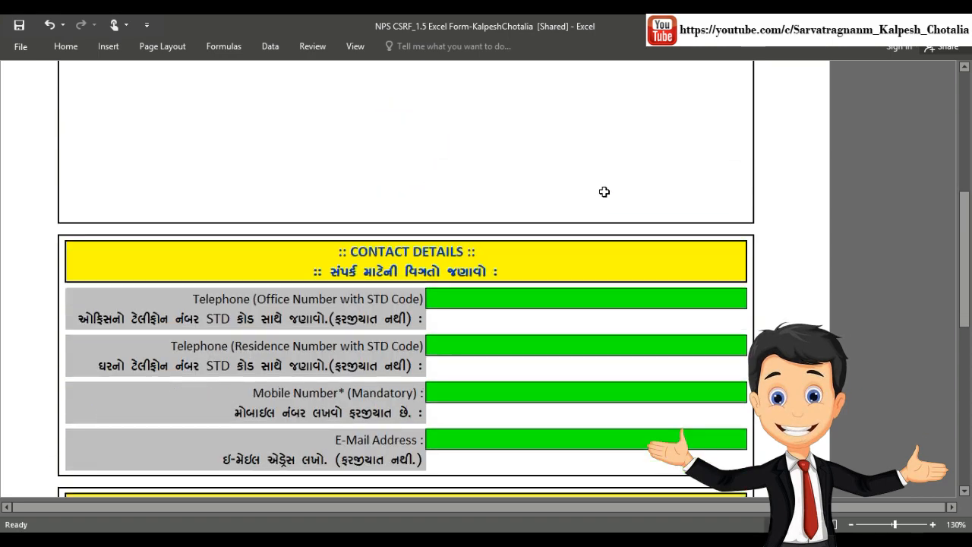
{"action": "scroll", "coordinate": [623, 151], "scroll_direction": "down", "scroll_amount": 2}
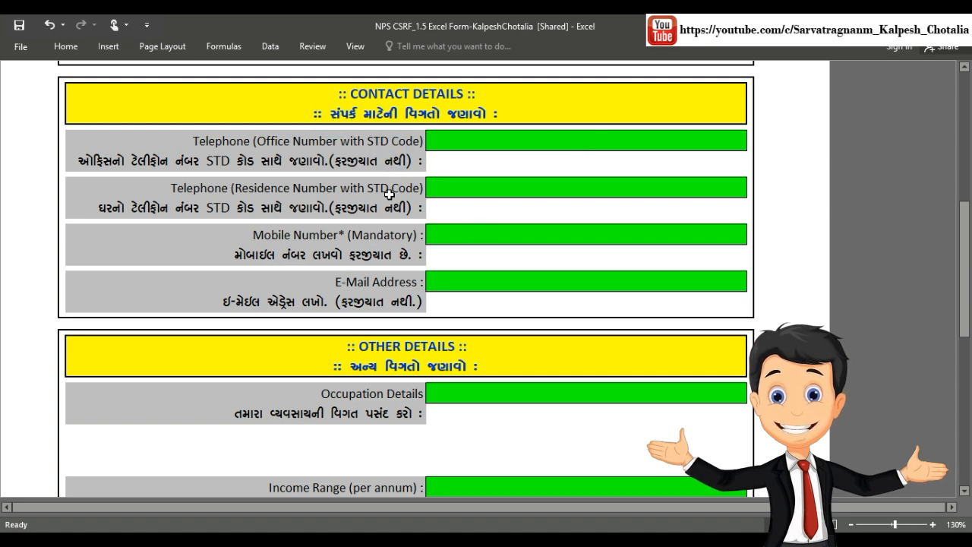
{"action": "left_click", "coordinate": [494, 232]}
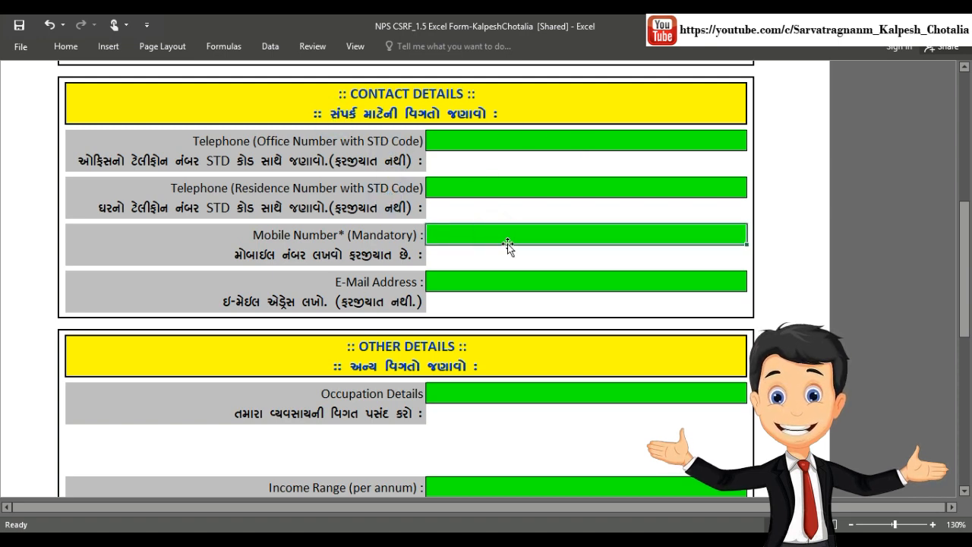
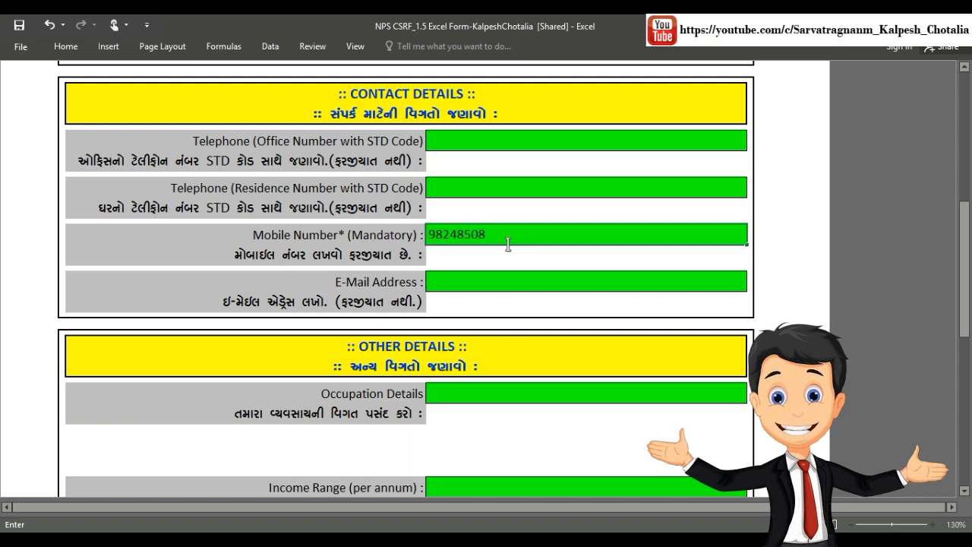
Step: Start typing the applicant's e-mail address in the E-Mail Address cell
{"action": "left_click", "coordinate": [473, 275]}
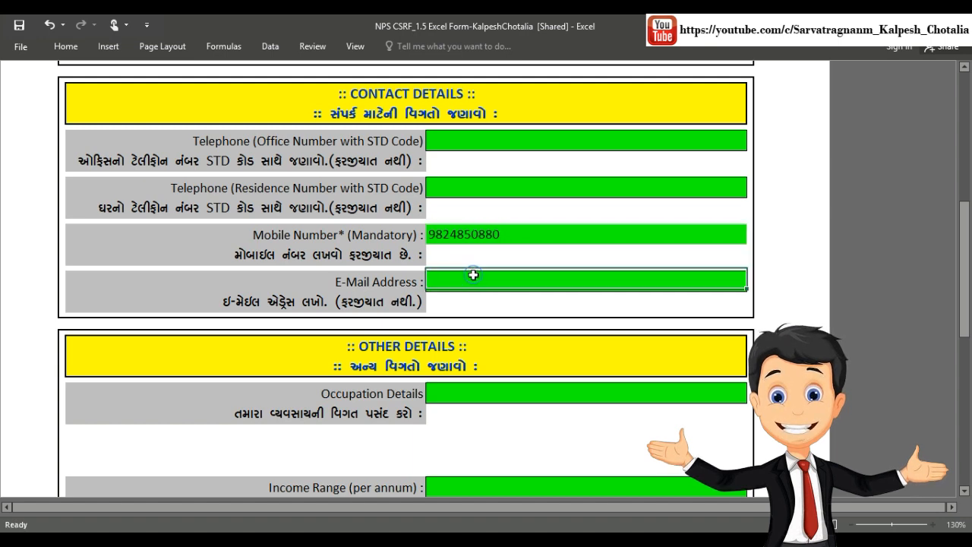
{"action": "scroll", "coordinate": [473, 275], "scroll_direction": "down", "scroll_amount": 3}
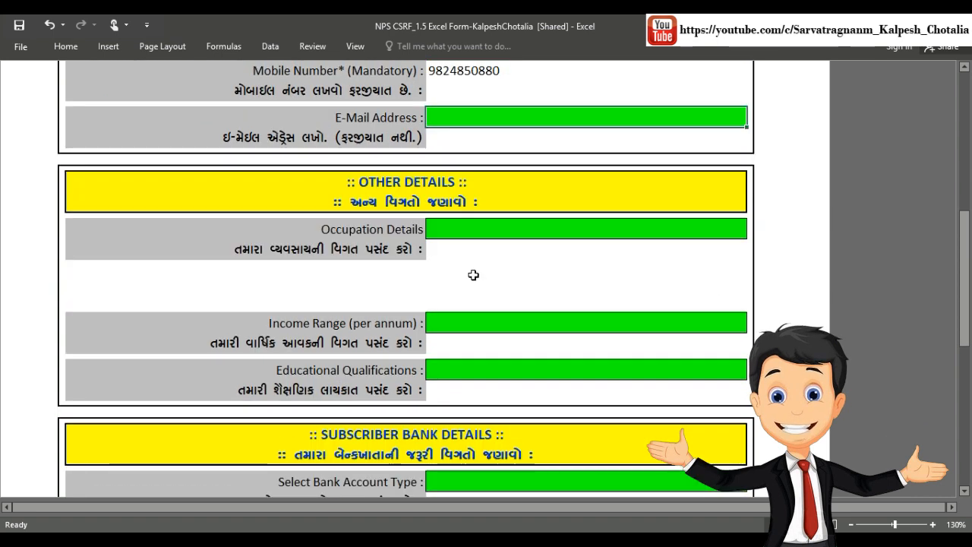
{"action": "key", "text": "ctrl+space"}
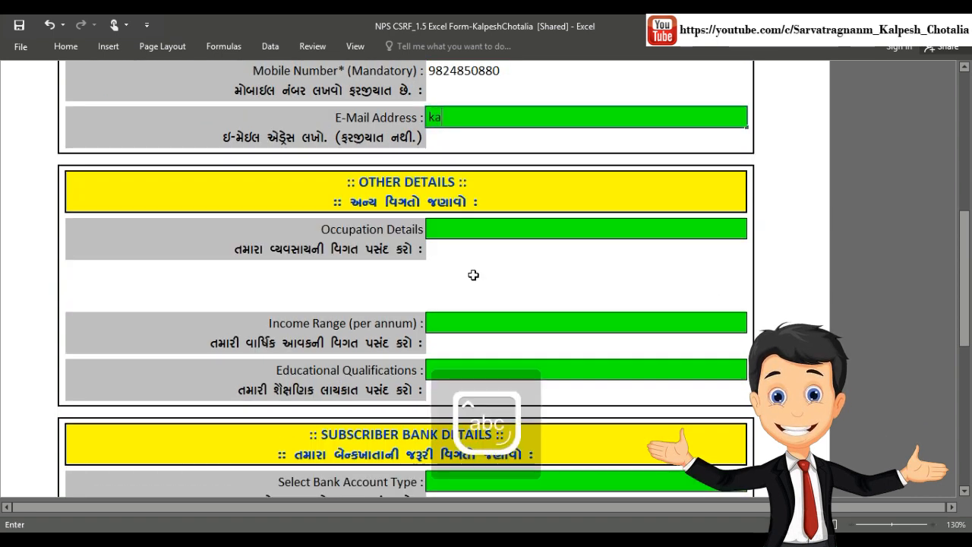
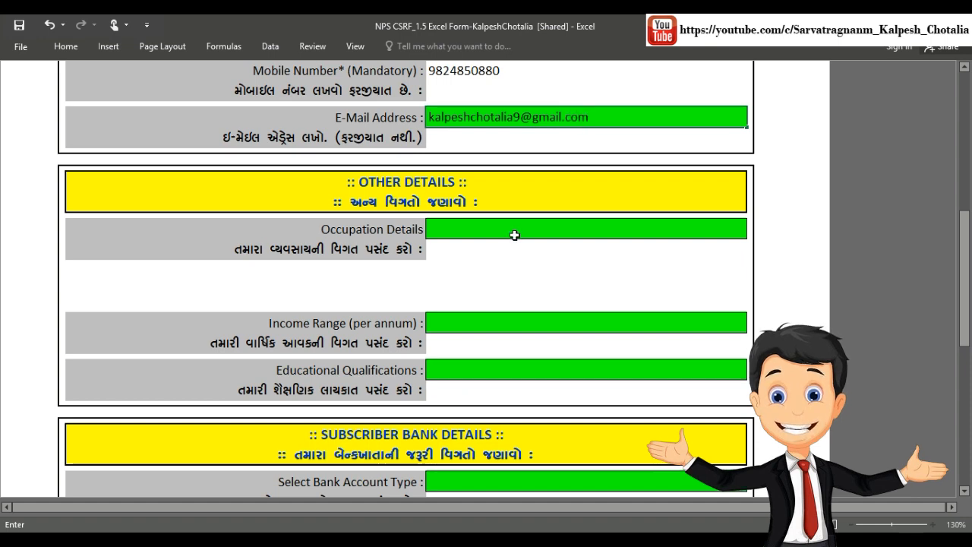
Step: Set Occupation Details to Government Sector from the dropdown
{"action": "scroll", "coordinate": [515, 233], "scroll_direction": "down", "scroll_amount": 2}
{"action": "left_click", "coordinate": [525, 133]}
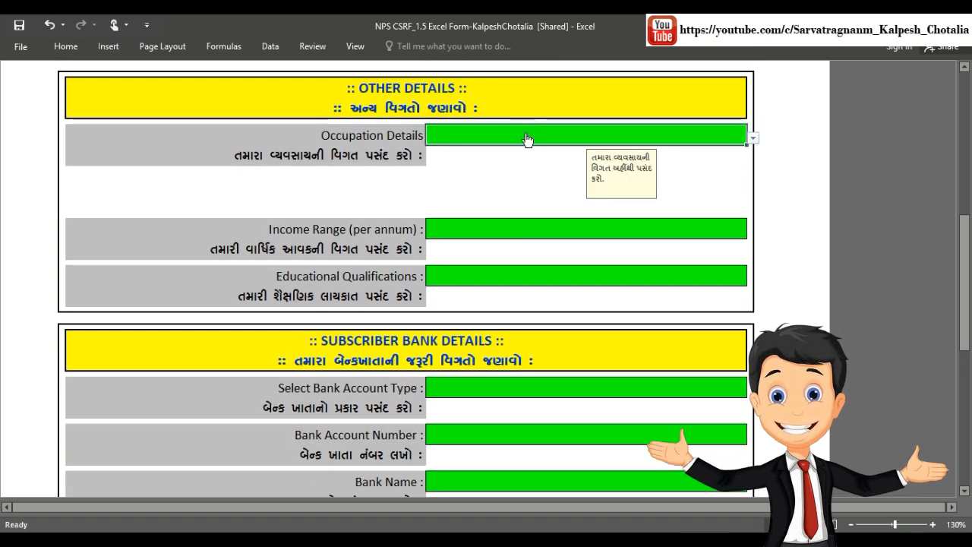
{"action": "left_click", "coordinate": [753, 139]}
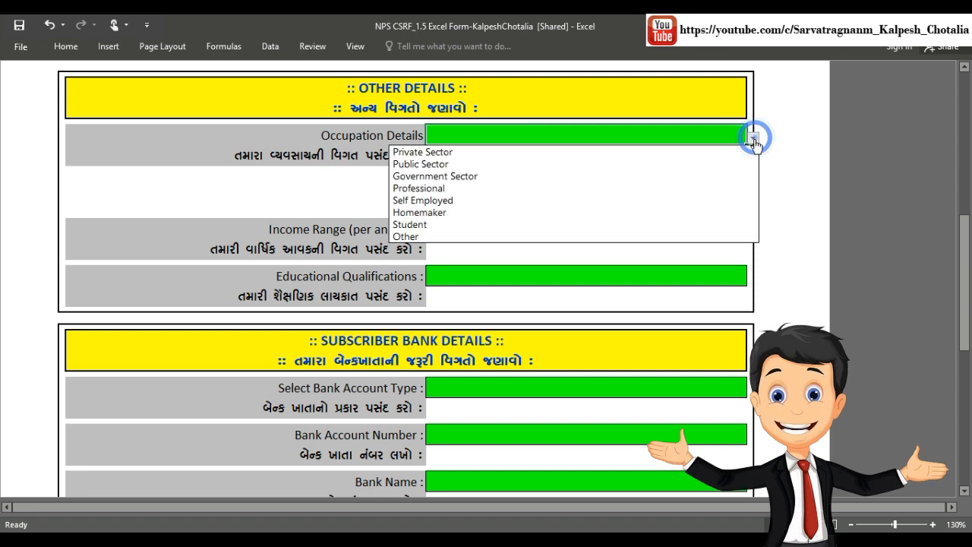
{"action": "left_click", "coordinate": [600, 176]}
Step: Set Income Range to 1 lac to 5 lac
{"action": "scroll", "coordinate": [598, 174], "scroll_direction": "down", "scroll_amount": 2}
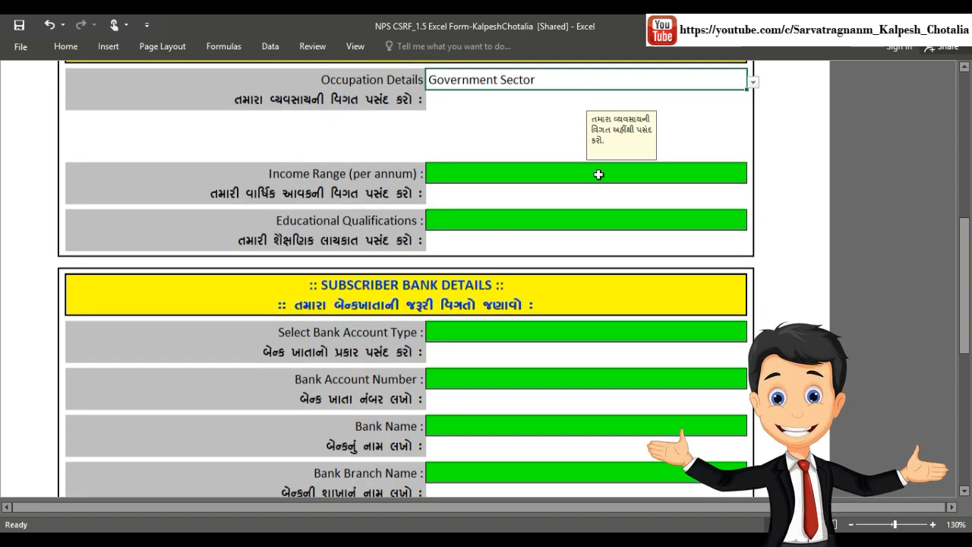
{"action": "left_click", "coordinate": [521, 99]}
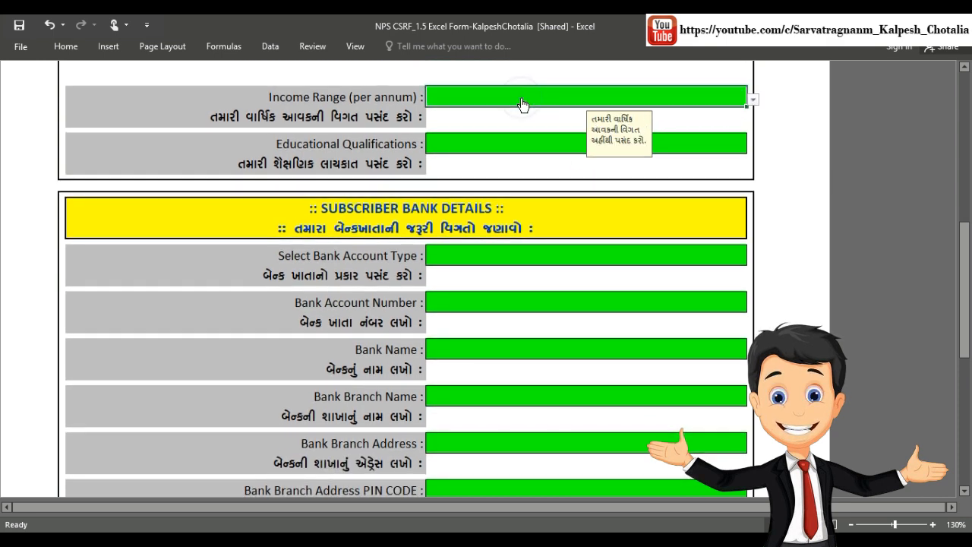
{"action": "left_click", "coordinate": [755, 100]}
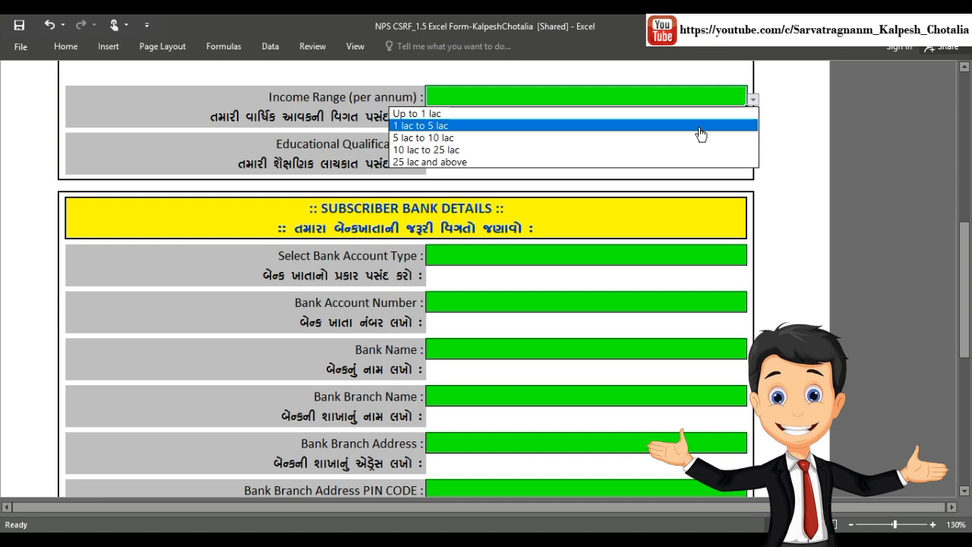
{"action": "left_click", "coordinate": [700, 131]}
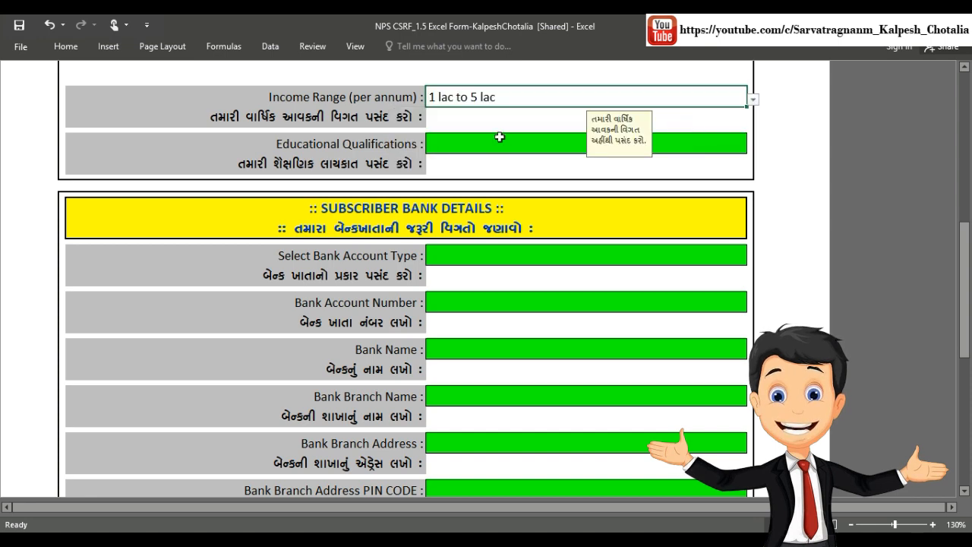
Step: Set Educational Qualifications to Masters
{"action": "left_click", "coordinate": [499, 139]}
{"action": "left_click", "coordinate": [754, 146]}
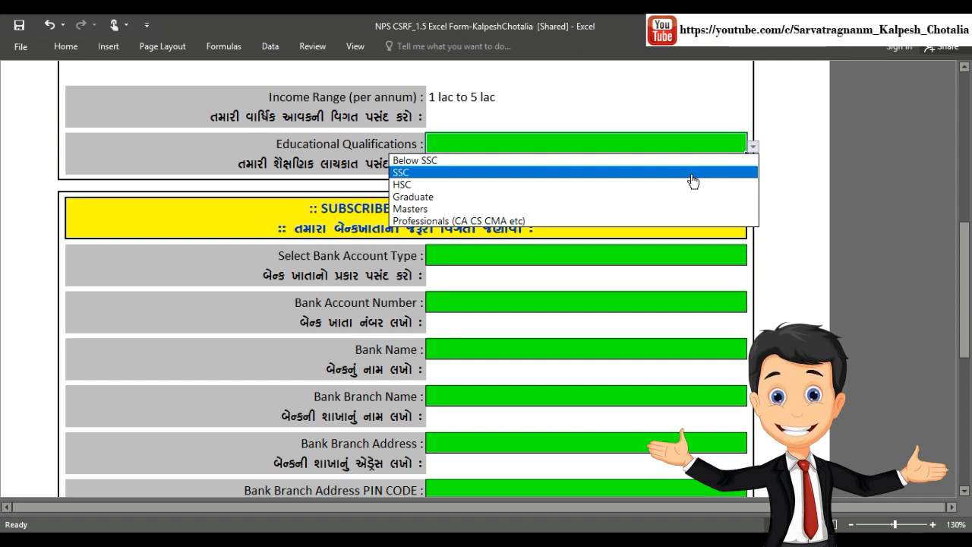
{"action": "left_click", "coordinate": [658, 215]}
Step: Choose Saving A/c as the bank account type and enter the account number
{"action": "scroll", "coordinate": [658, 208], "scroll_direction": "down", "scroll_amount": 3}
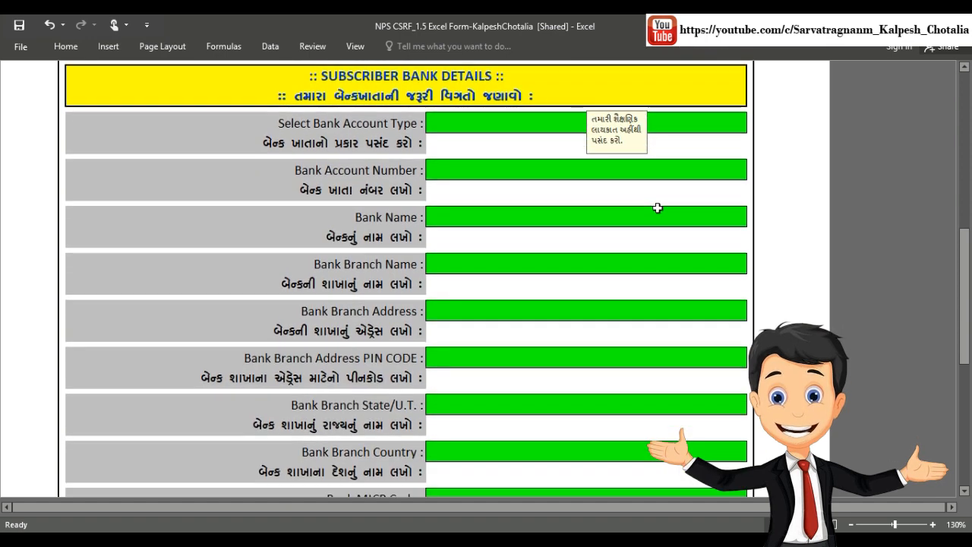
{"action": "left_click", "coordinate": [509, 121]}
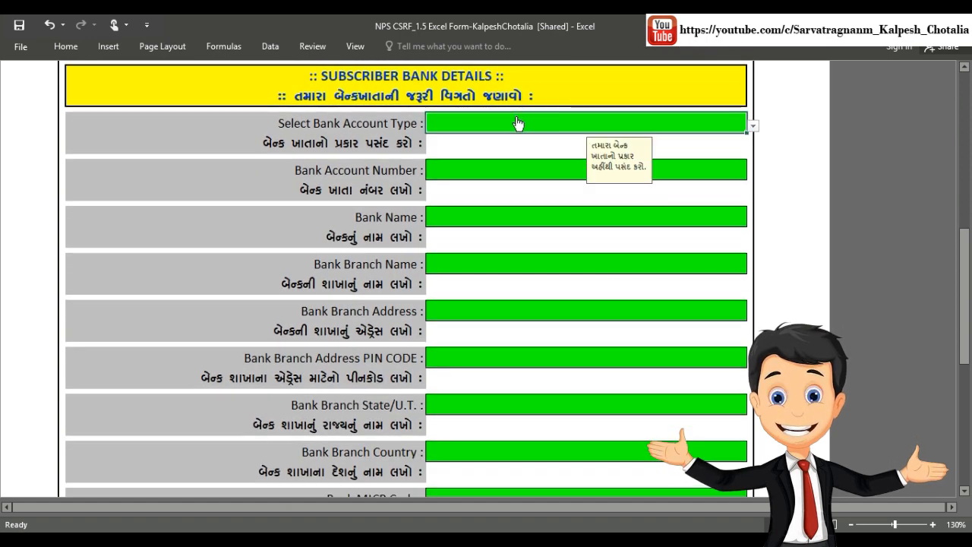
{"action": "left_click", "coordinate": [753, 126]}
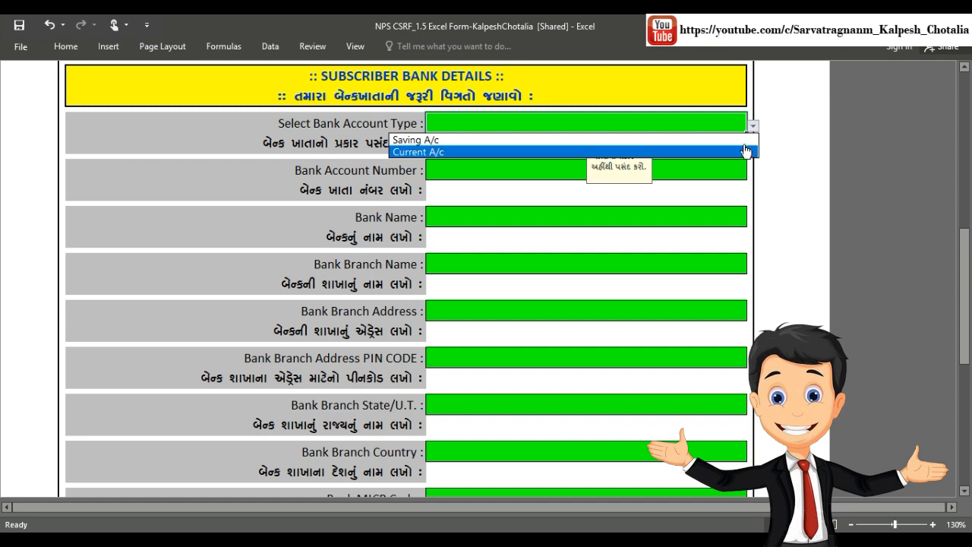
{"action": "left_click", "coordinate": [744, 140]}
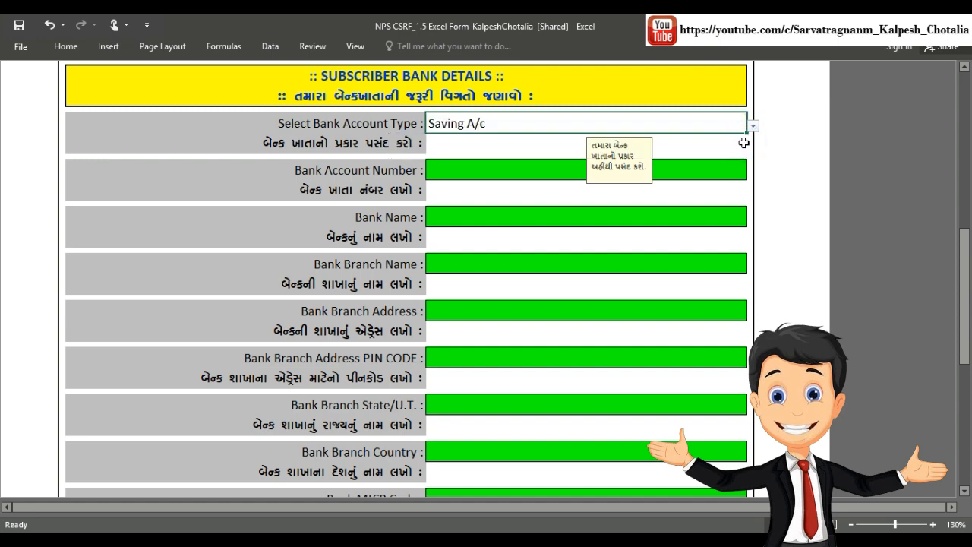
{"action": "left_click", "coordinate": [538, 168]}
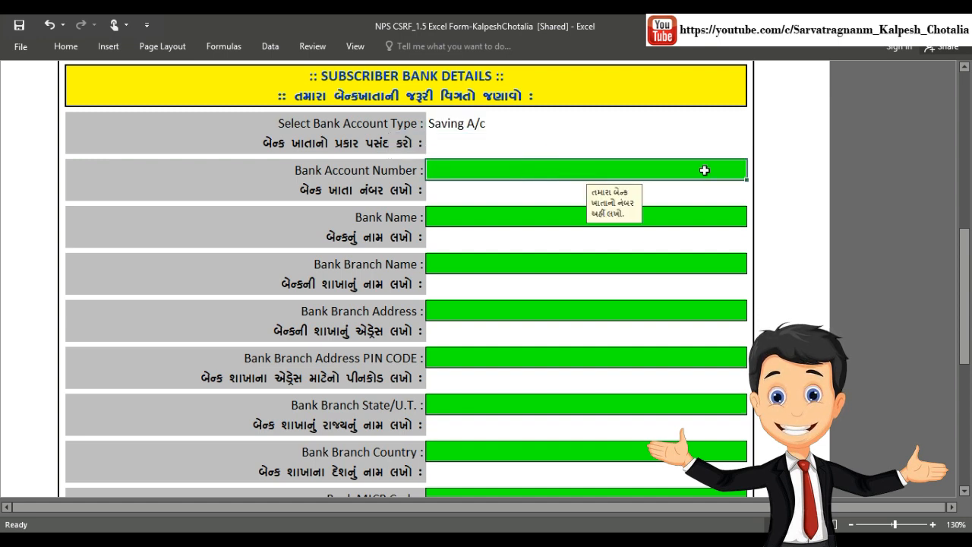
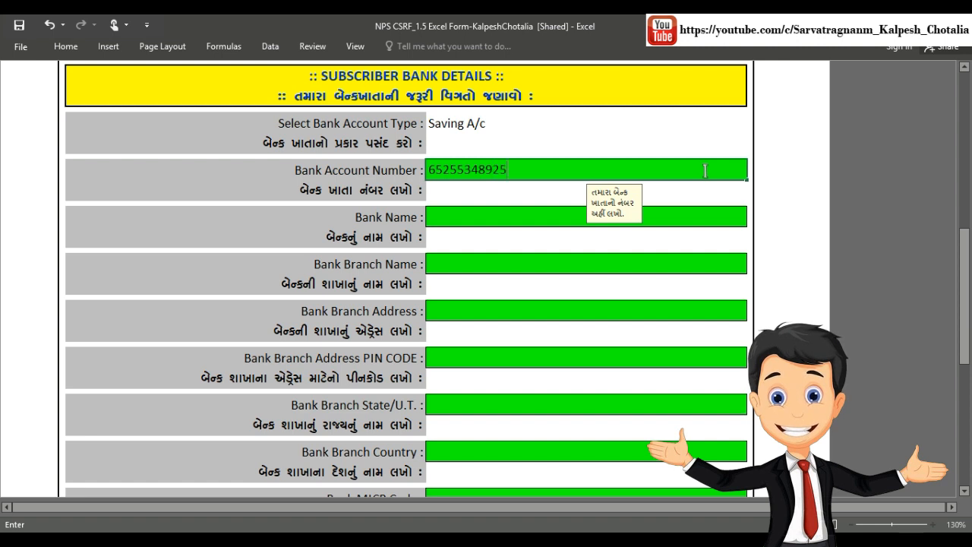
Step: Enter STATE BANK OF INDIA as bank name and begin the JAMNAGAR branch name
{"action": "left_click", "coordinate": [527, 213]}
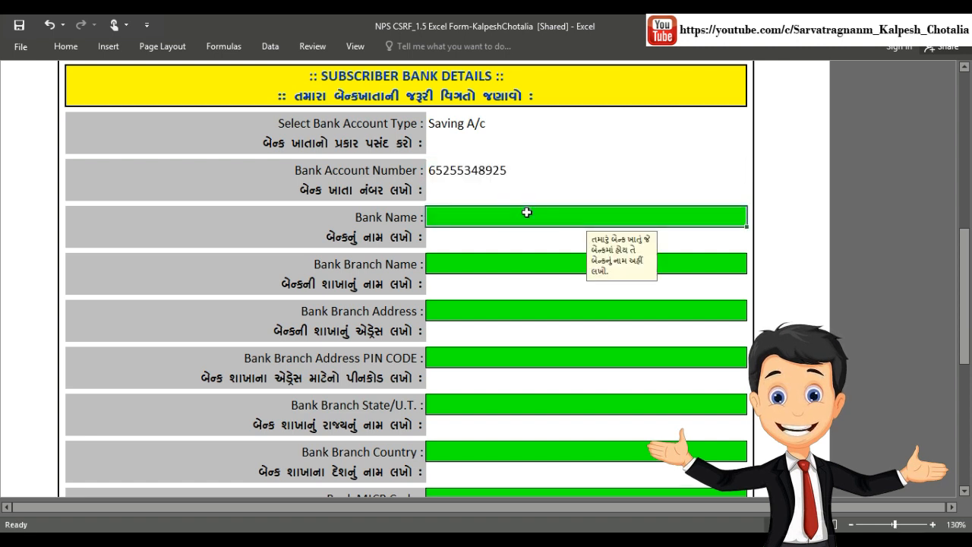
{"action": "type", "text": "s"}
{"action": "key", "text": "Caps_Lock"}
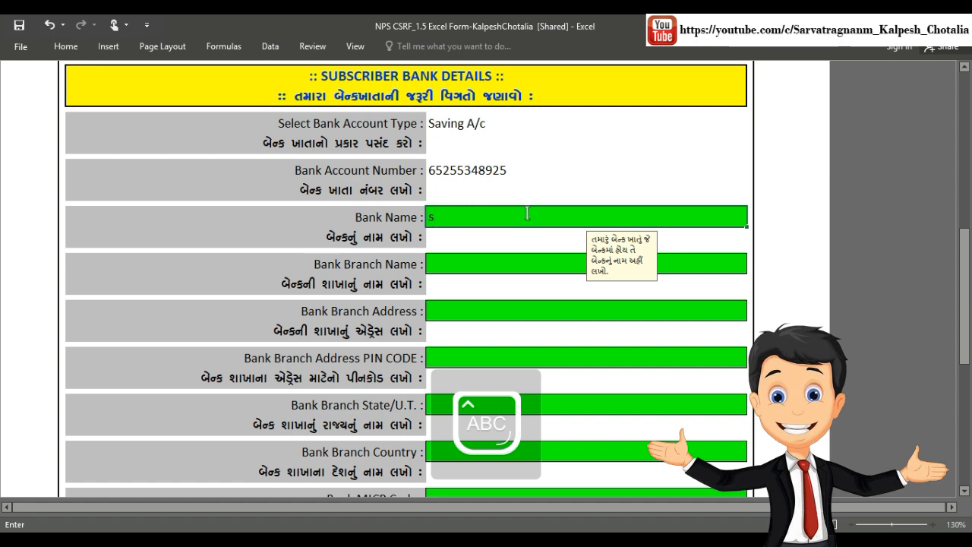
{"action": "type", "text": "TATE"}
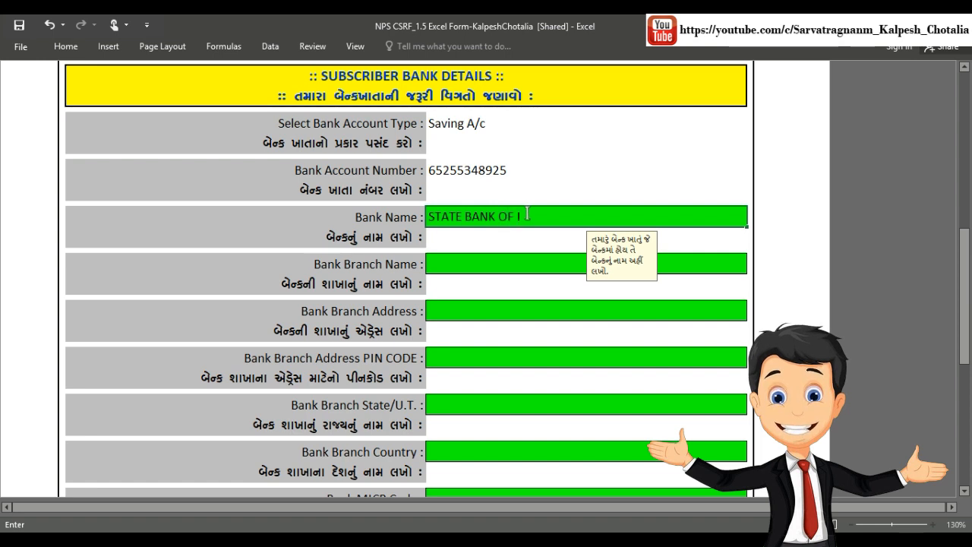
{"action": "type", "text": "BANK OF INDIA"}
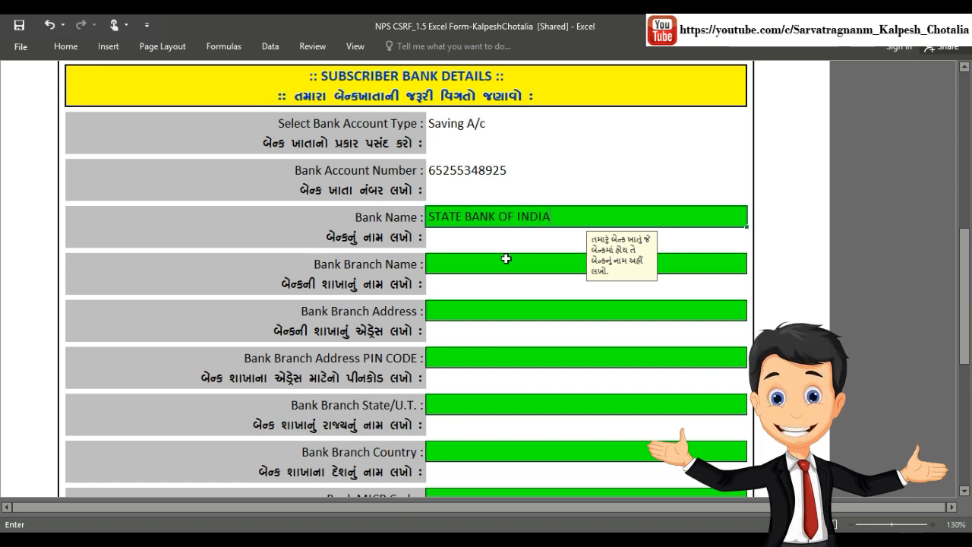
{"action": "left_click", "coordinate": [505, 260]}
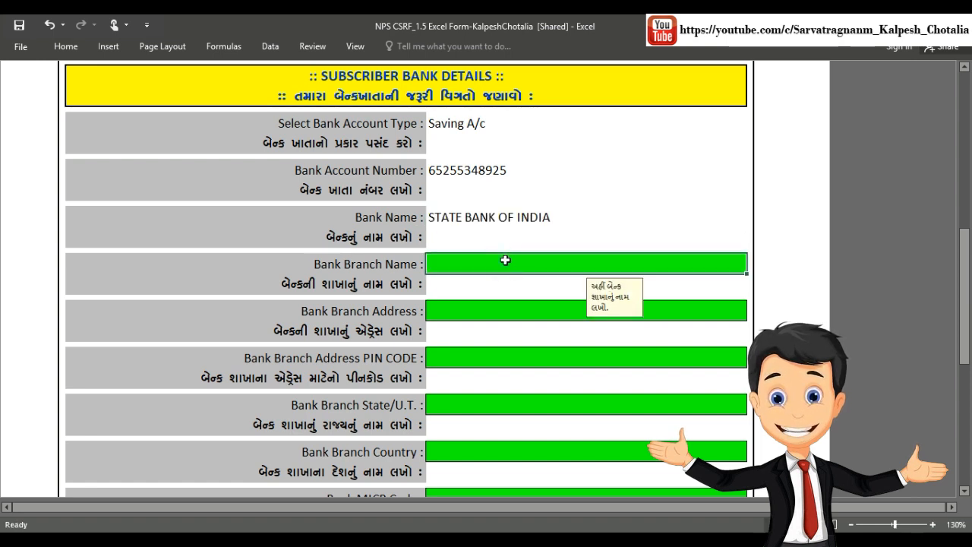
{"action": "type", "text": "JAMNAGAR"}
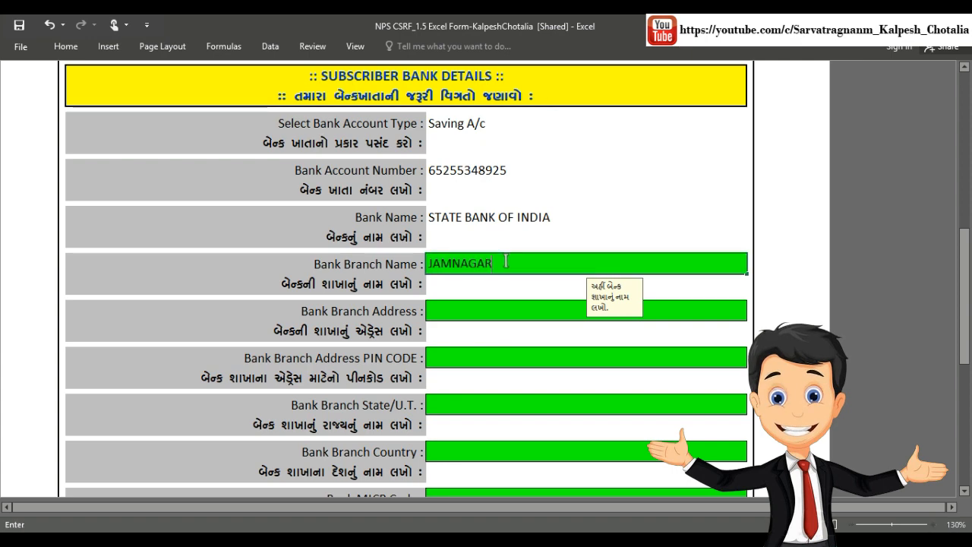
Step: Fill in the branch address LIMDA LEN and PIN code 361020
{"action": "scroll", "coordinate": [506, 260], "scroll_direction": "down", "scroll_amount": 3}
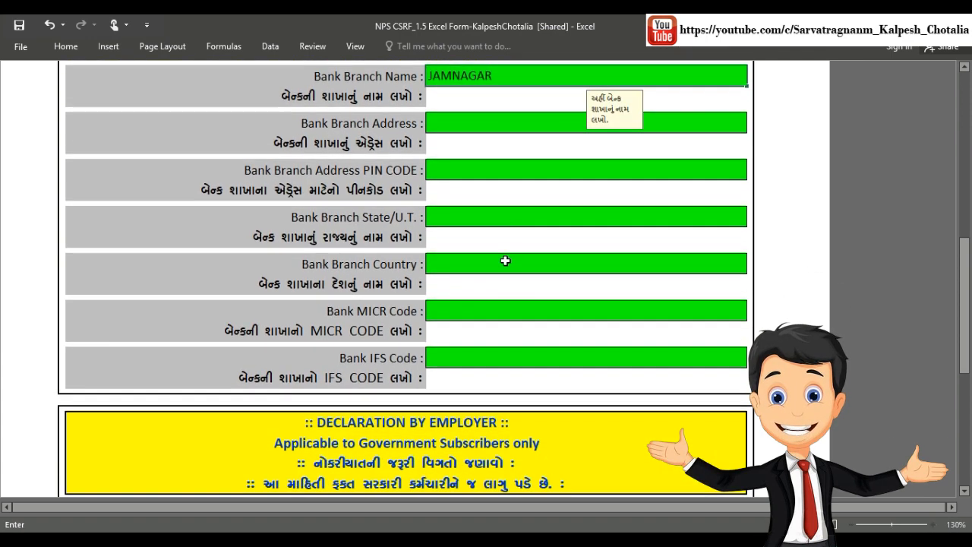
{"action": "left_click", "coordinate": [514, 129]}
{"action": "type", "text": "IMDA LEN"}
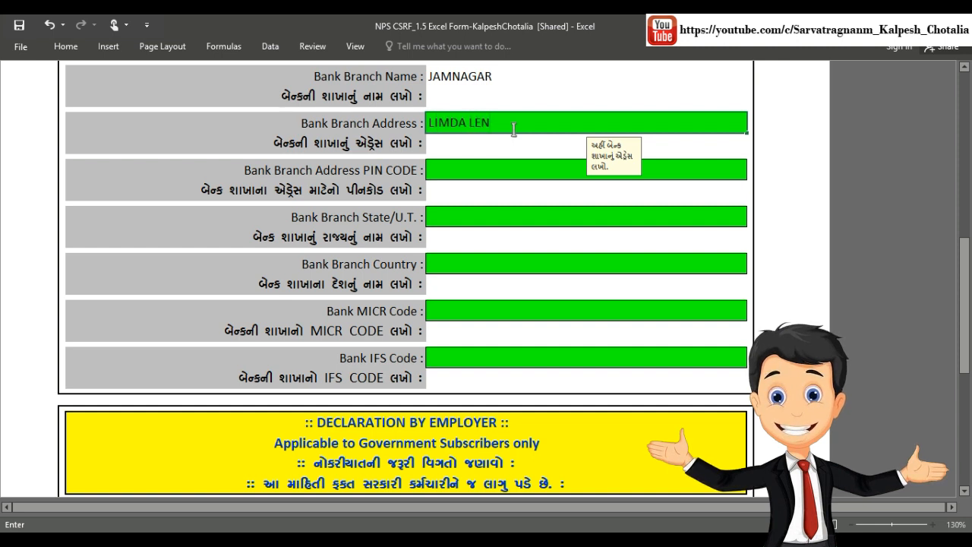
{"action": "left_click", "coordinate": [481, 177]}
{"action": "type", "text": "36"}
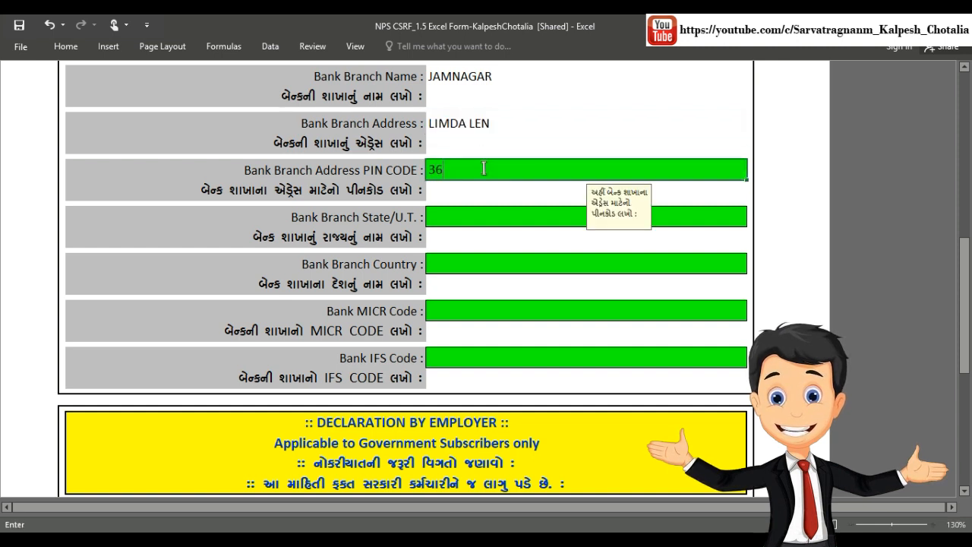
{"action": "type", "text": "1020"}
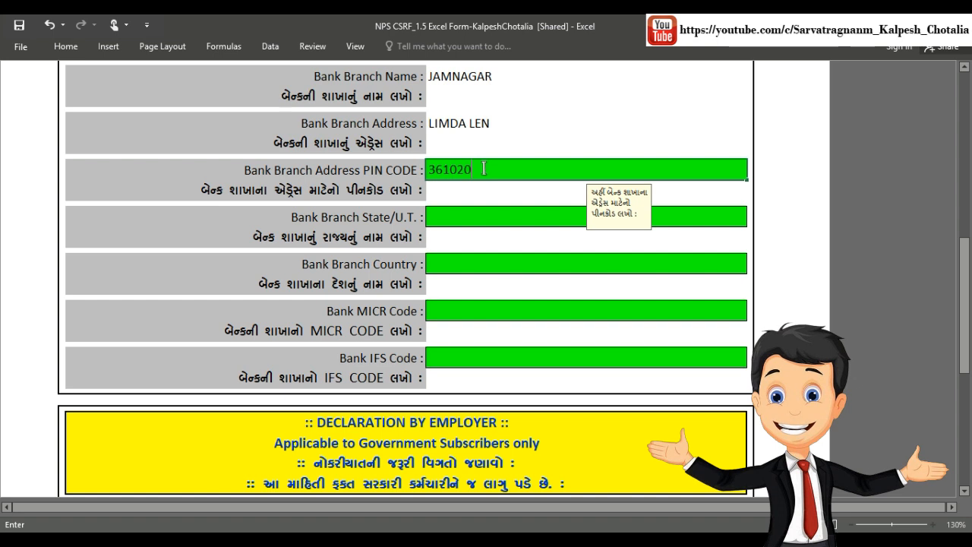
Step: Enter GUJARAT as the branch state and INDIA as the branch country
{"action": "left_click", "coordinate": [466, 225]}
{"action": "type", "text": "GUJARAT"}
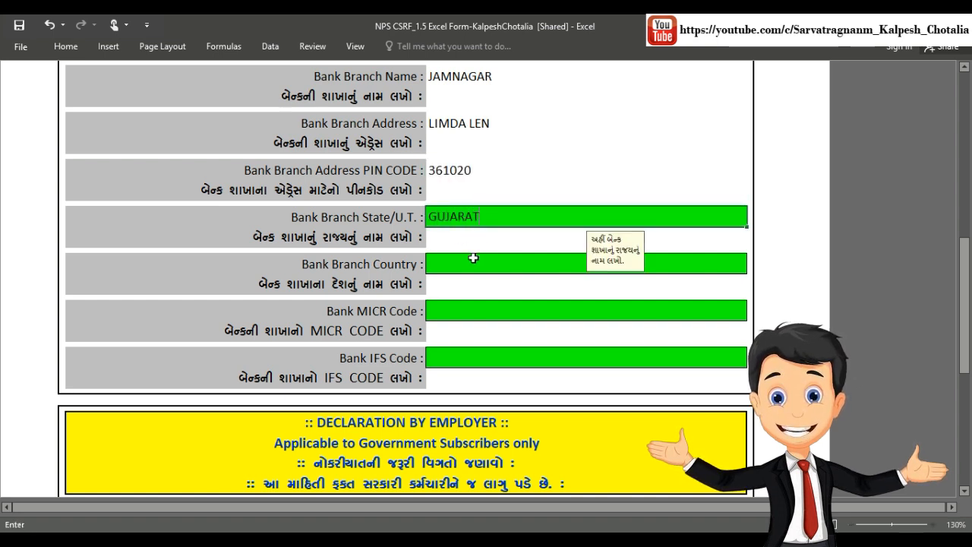
{"action": "left_click", "coordinate": [472, 262]}
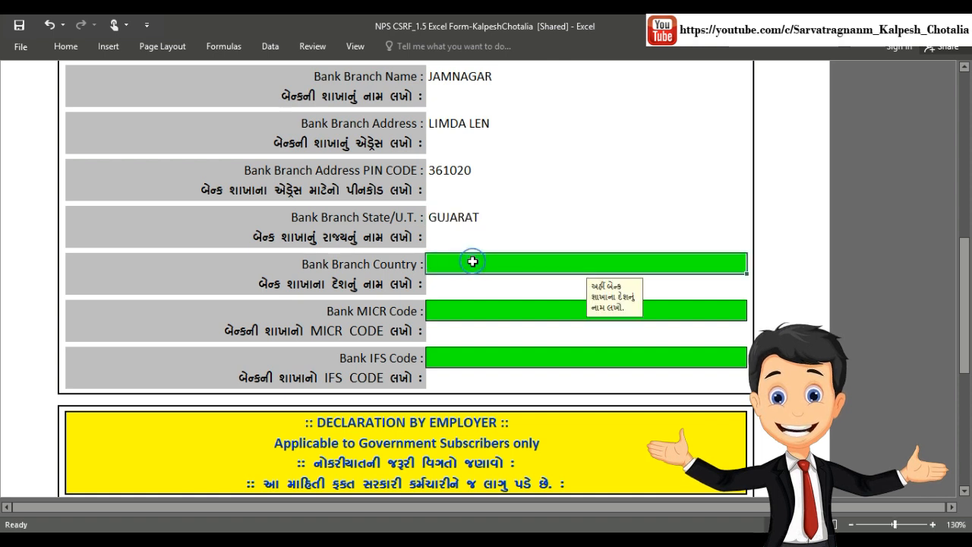
{"action": "type", "text": "IND"}
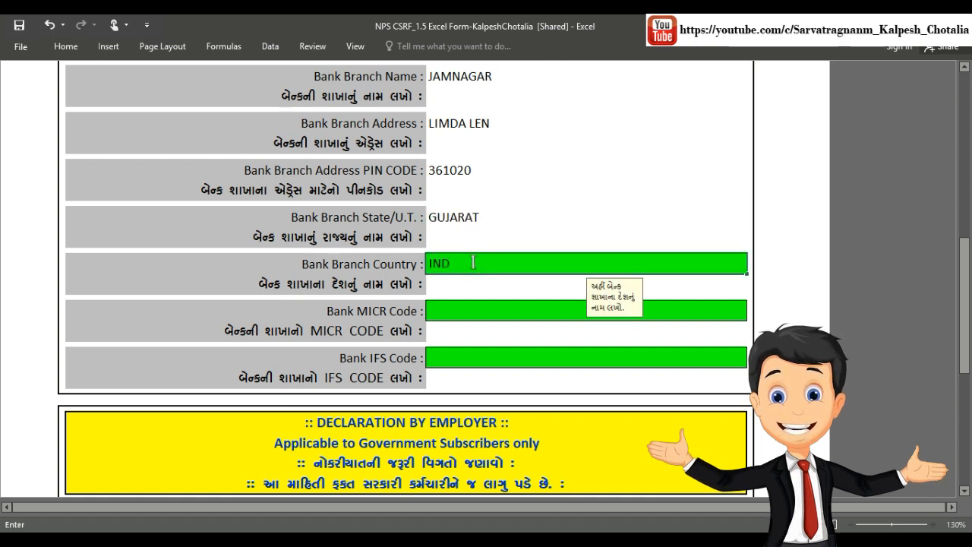
{"action": "type", "text": "IA"}
{"action": "left_click", "coordinate": [473, 313]}
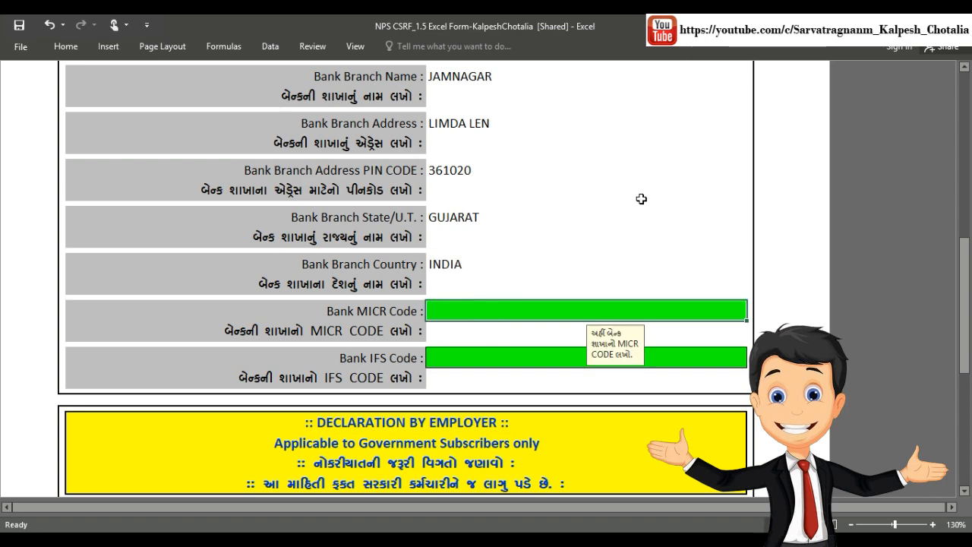
{"action": "scroll", "coordinate": [641, 199], "scroll_direction": "down", "scroll_amount": 2}
{"action": "scroll", "coordinate": [641, 199], "scroll_direction": "down", "scroll_amount": 1}
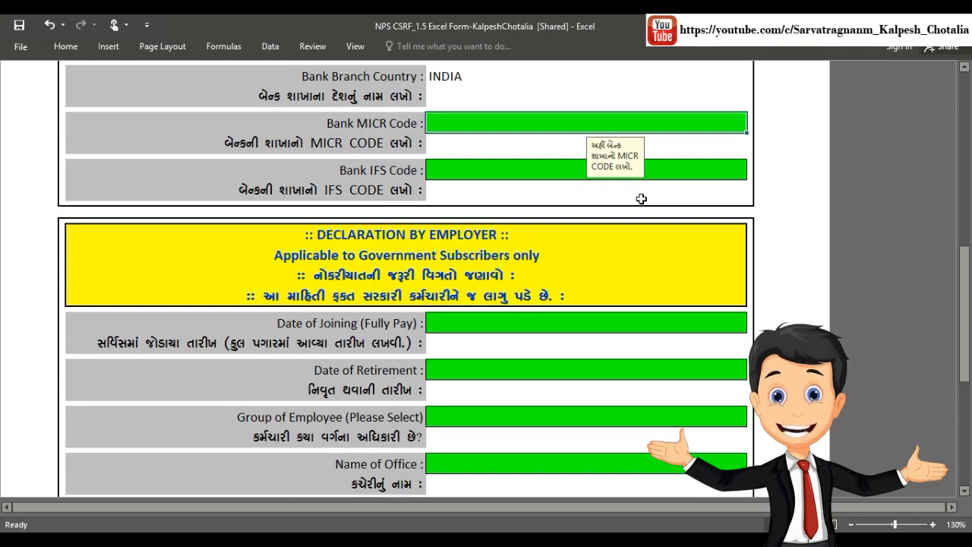